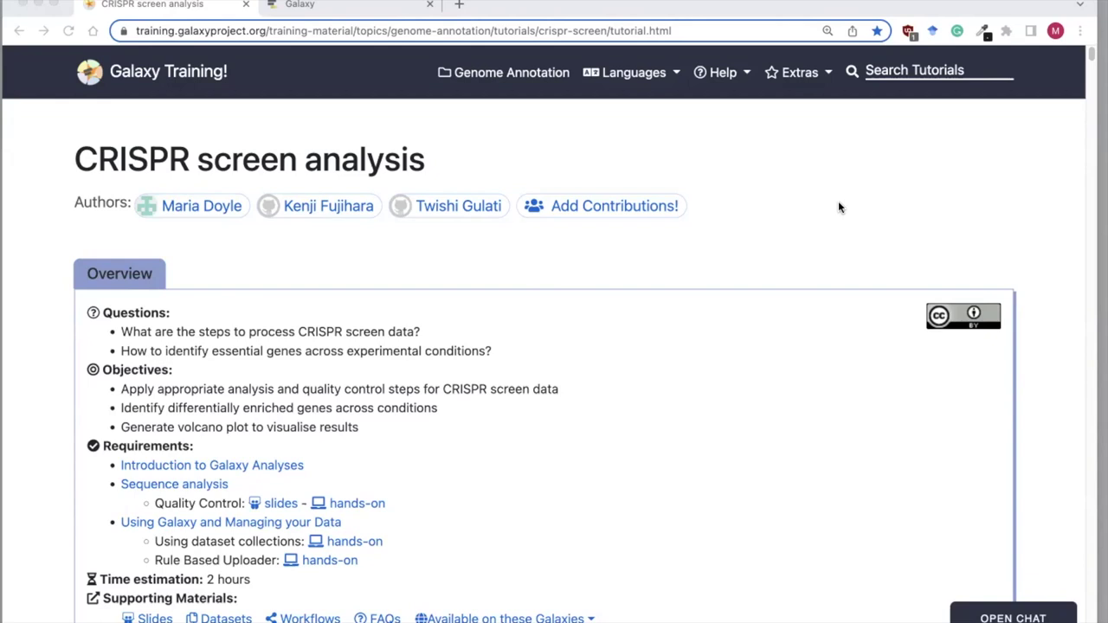
Scroll the CRISPR screen analysis tutorial through the Overview and Introduction to Figure 1
scroll(694, 350, "down", 1)
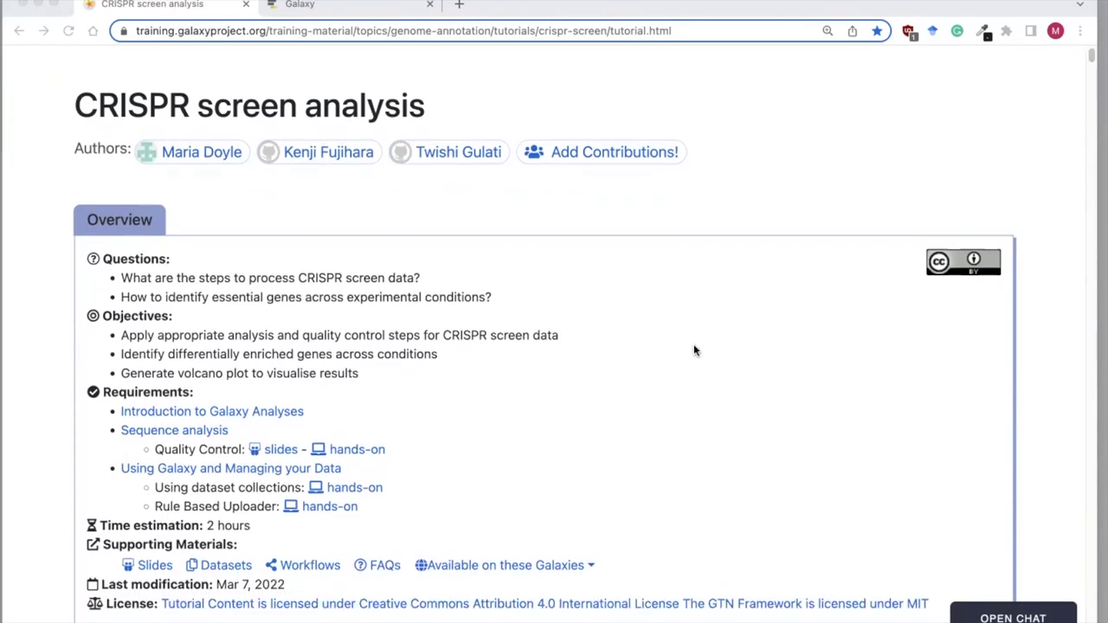
scroll(693, 350, "up", 1)
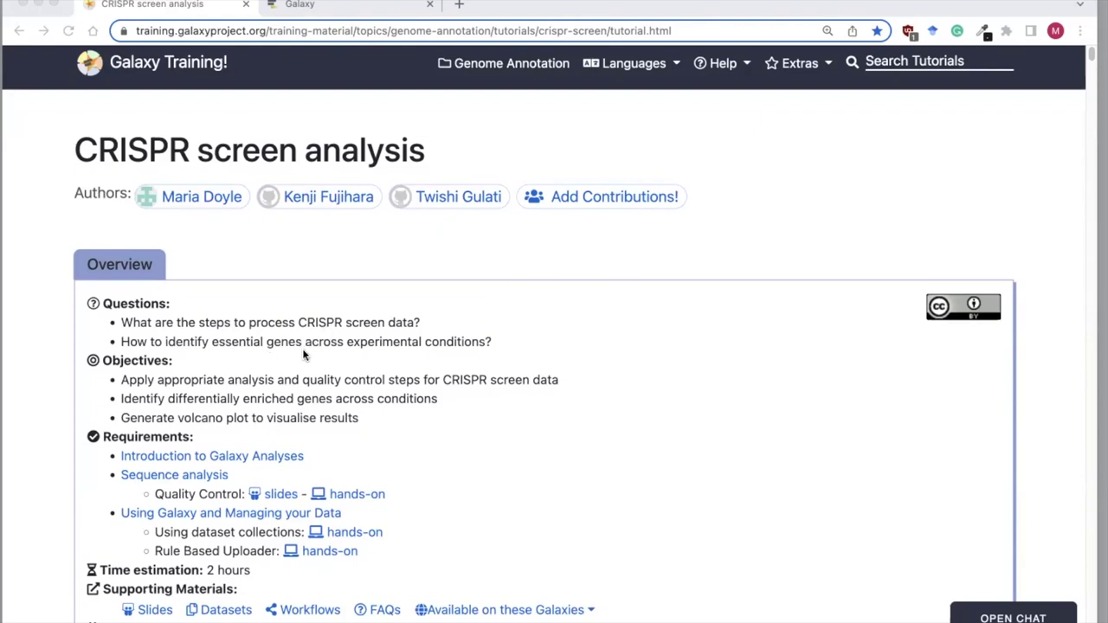
scroll(303, 354, "down", 1)
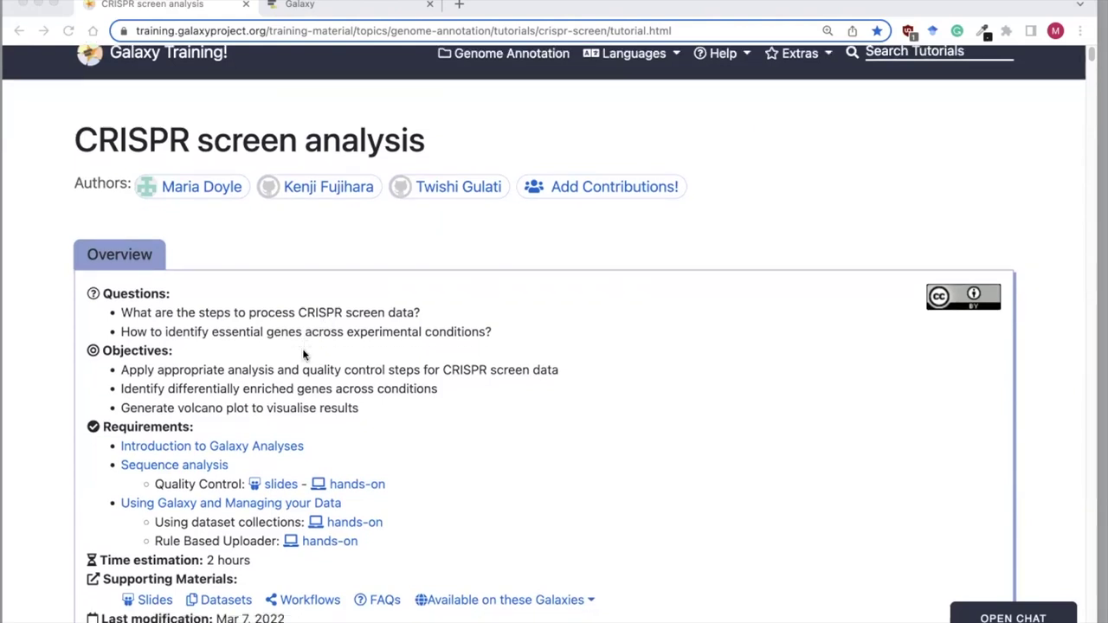
scroll(303, 354, "down", 5)
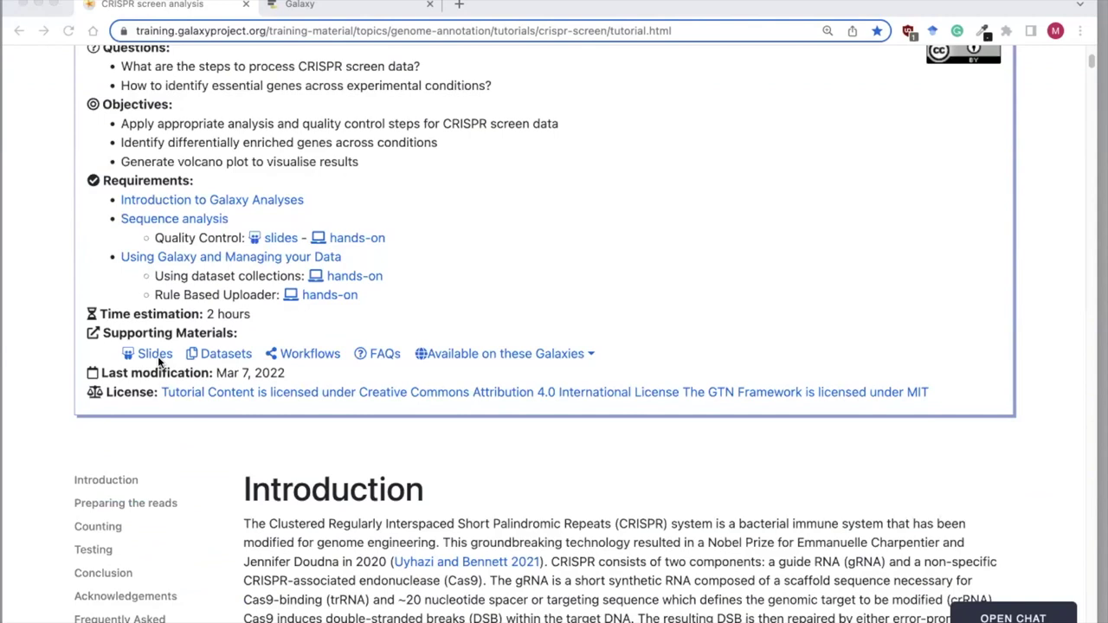
scroll(282, 477, "down", 2)
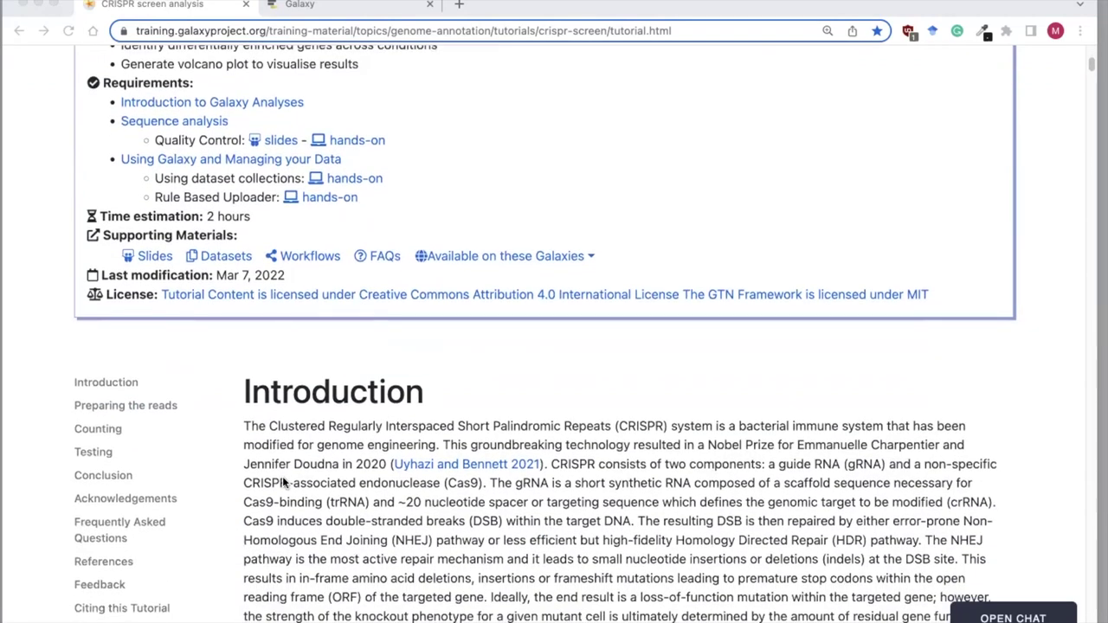
scroll(282, 476, "down", 2)
scroll(381, 519, "down", 2)
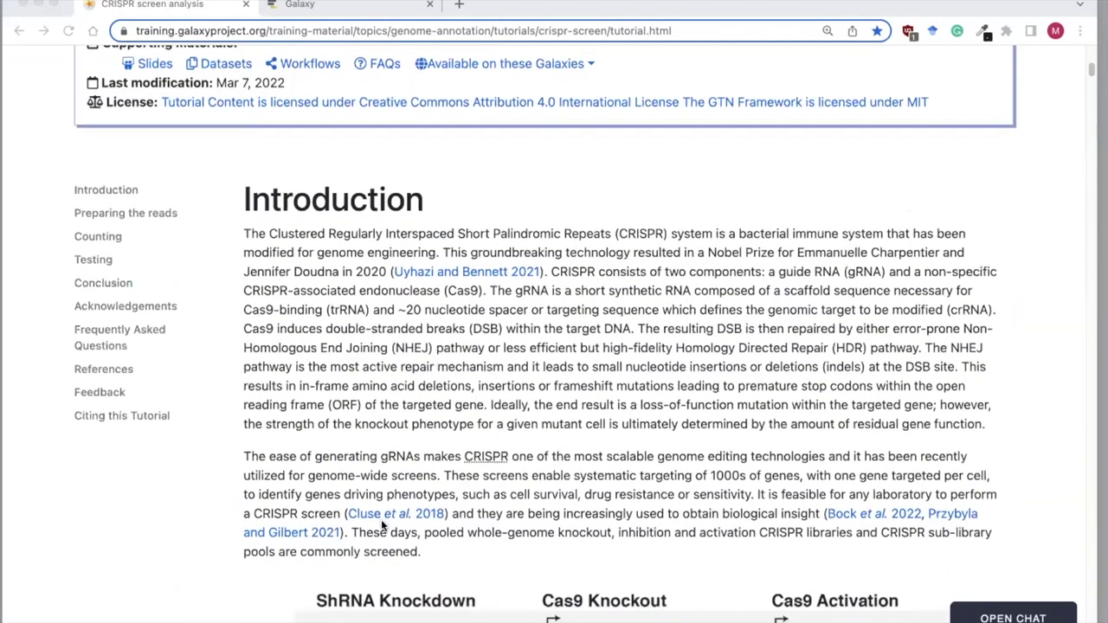
scroll(381, 524, "down", 1)
scroll(549, 372, "down", 2)
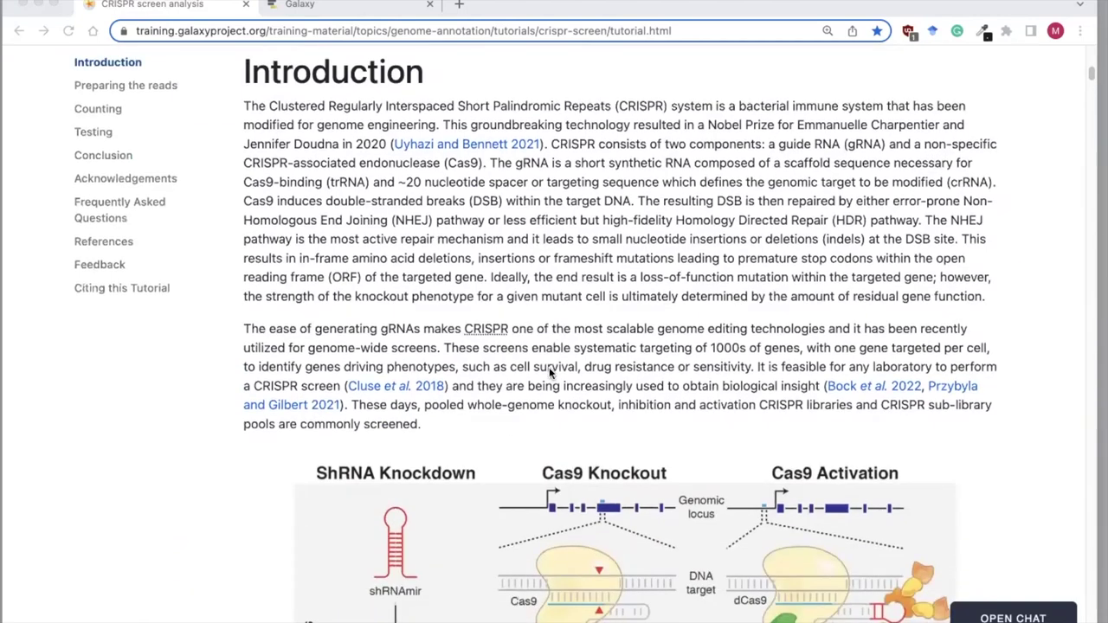
scroll(549, 371, "down", 10)
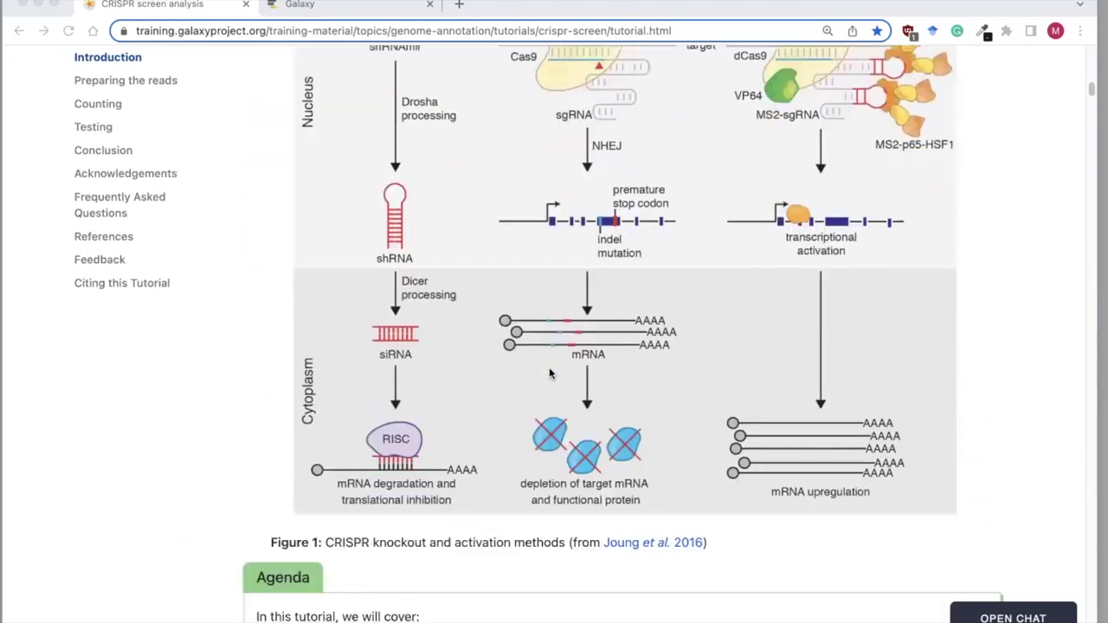
scroll(548, 373, "down", 7)
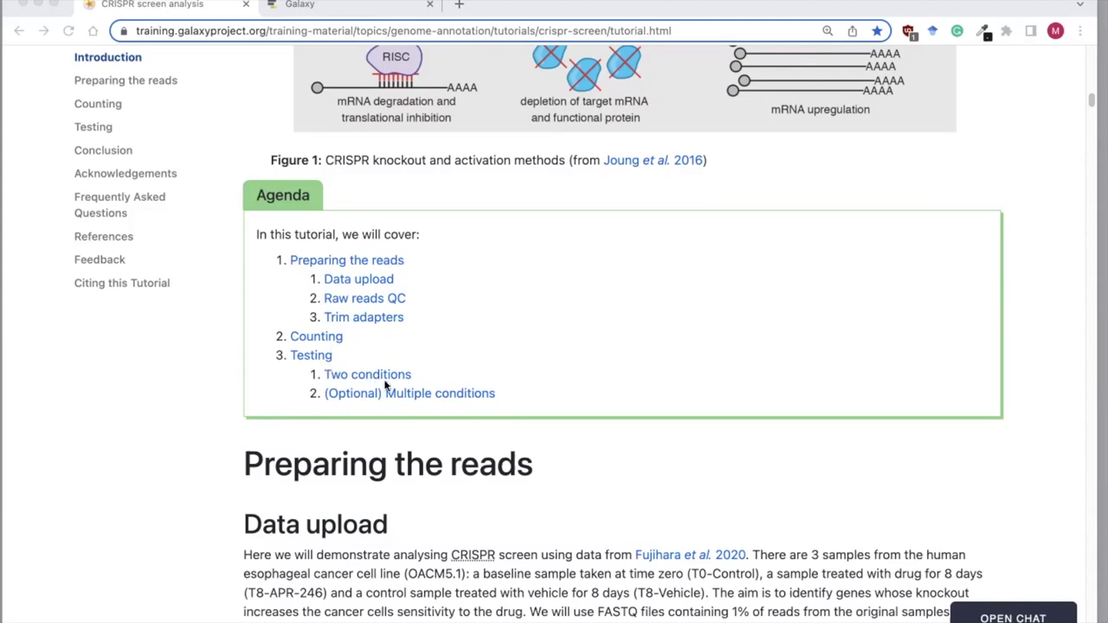
Scroll past the Agenda to the Data upload hands-on box listing the Zenodo URLs
scroll(386, 385, "down", 1)
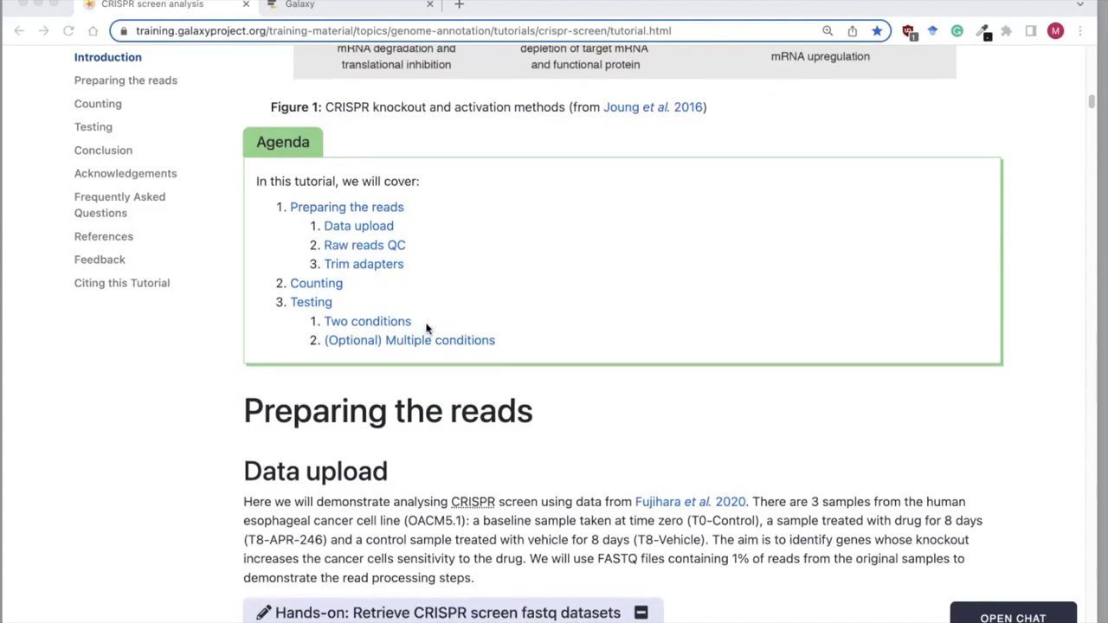
scroll(443, 438, "down", 3)
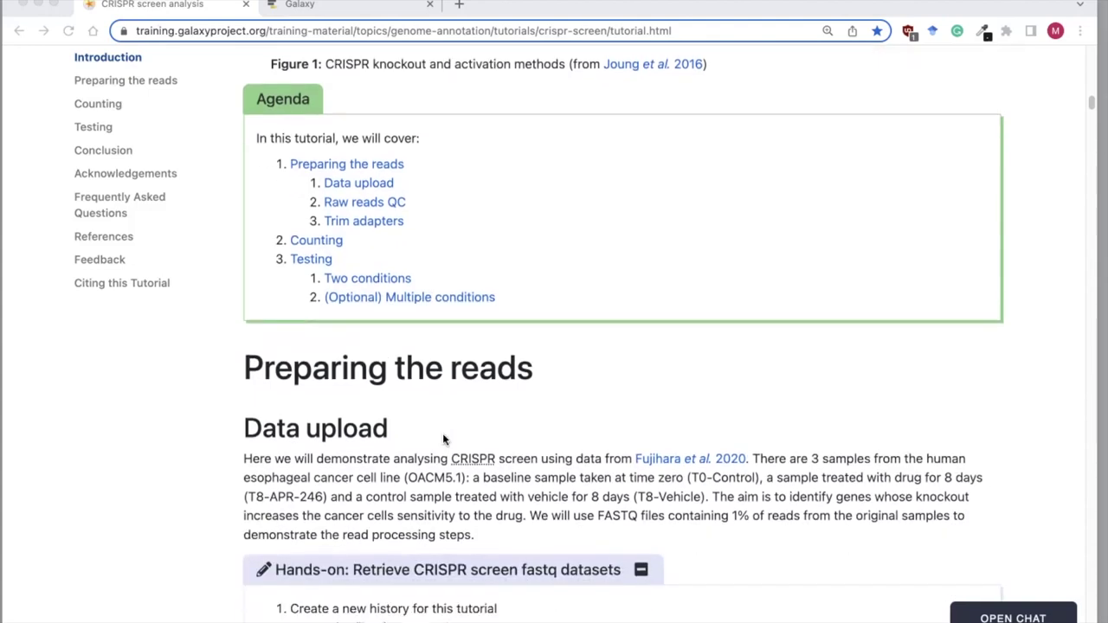
scroll(442, 437, "down", 3)
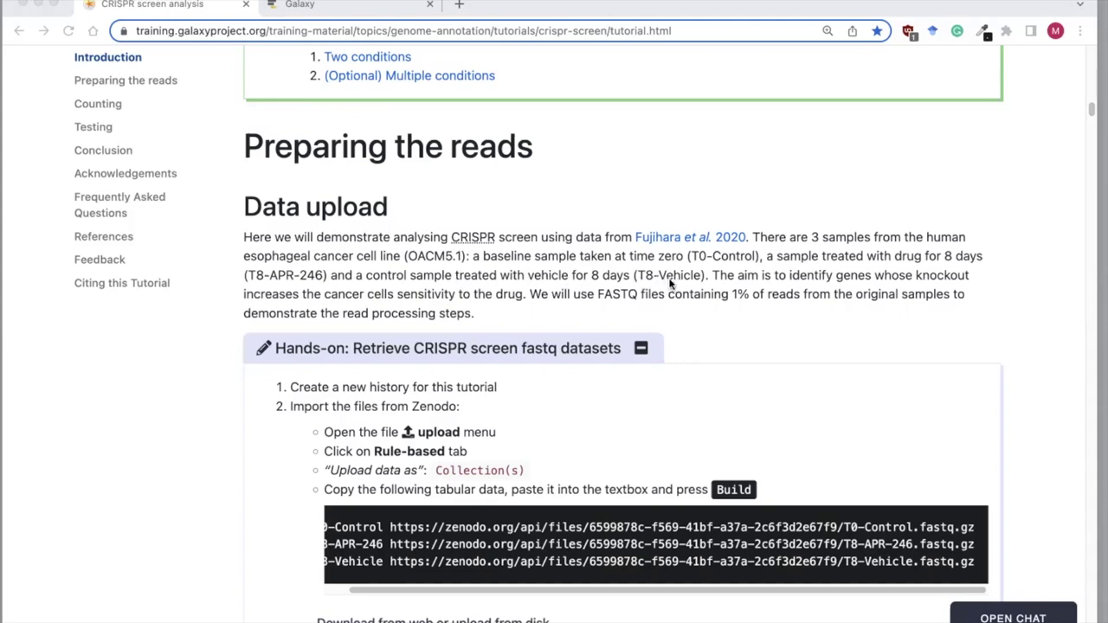
scroll(739, 286, "down", 1)
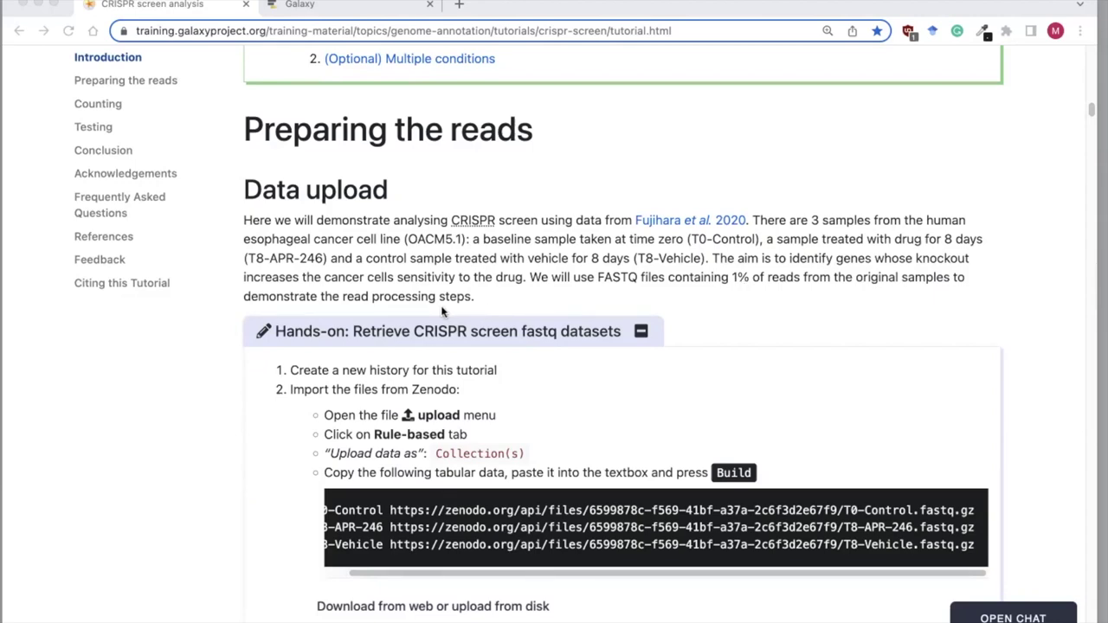
scroll(442, 312, "down", 3)
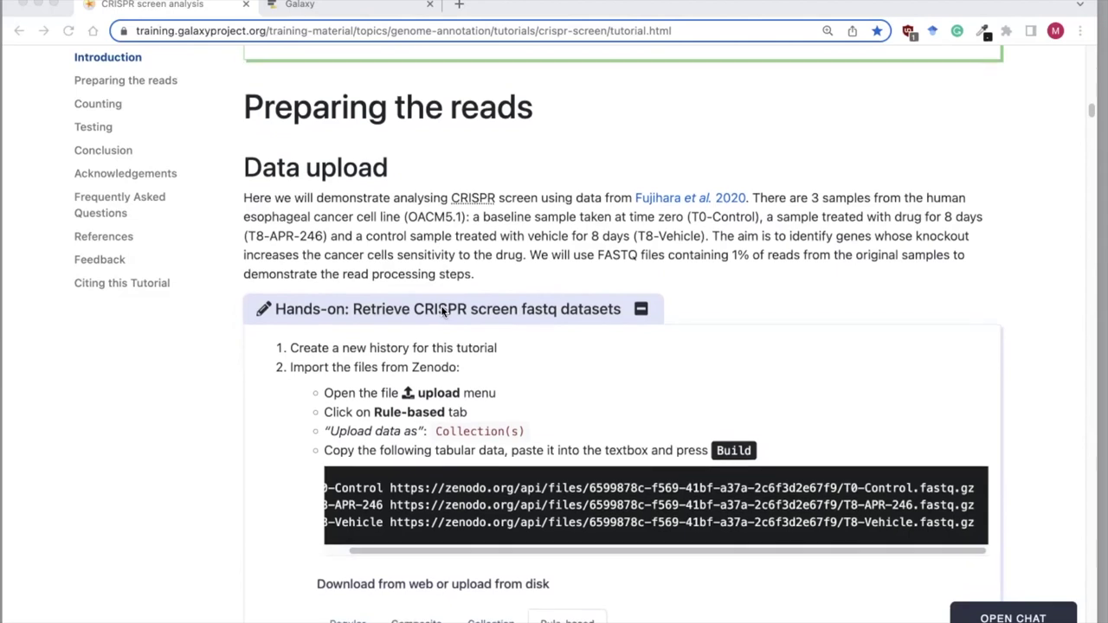
scroll(442, 311, "down", 1)
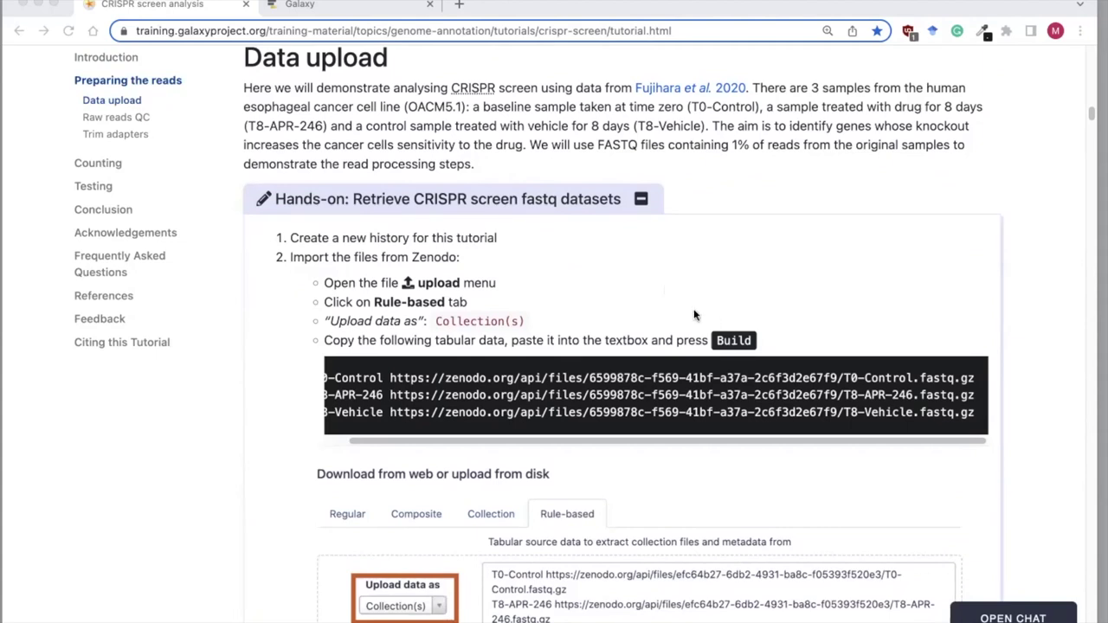
Detach the Galaxy Australia tab into its own window docked on the right
left_click(300, 7)
left_click_drag(299, 10, 352, 105)
left_click_drag(918, 101, 763, 93)
left_click(941, 31)
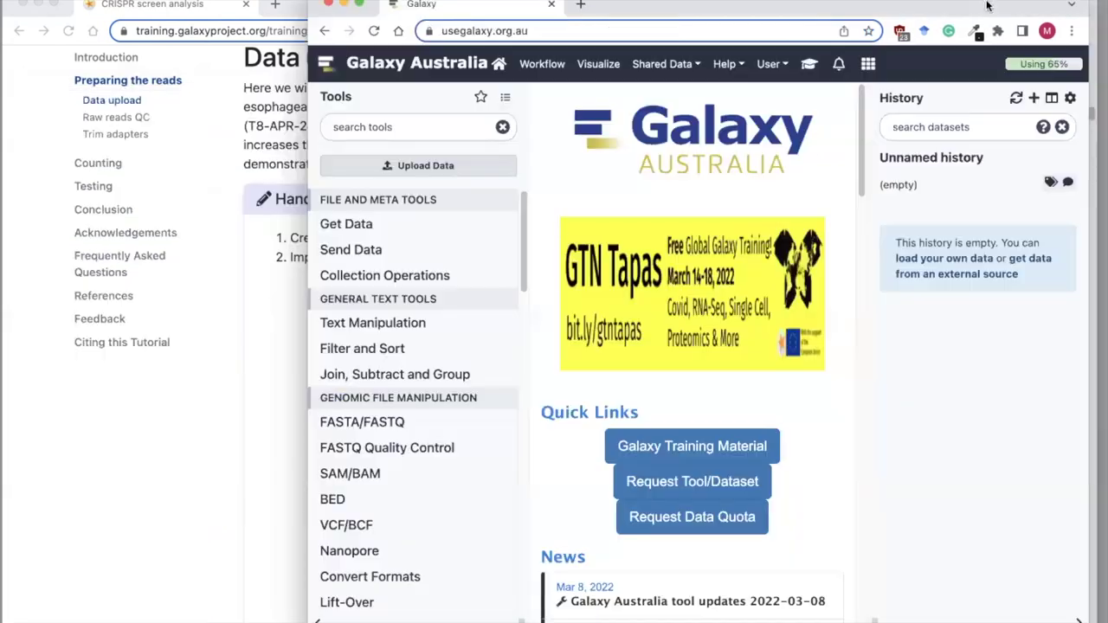
left_click_drag(987, 8, 1001, 9)
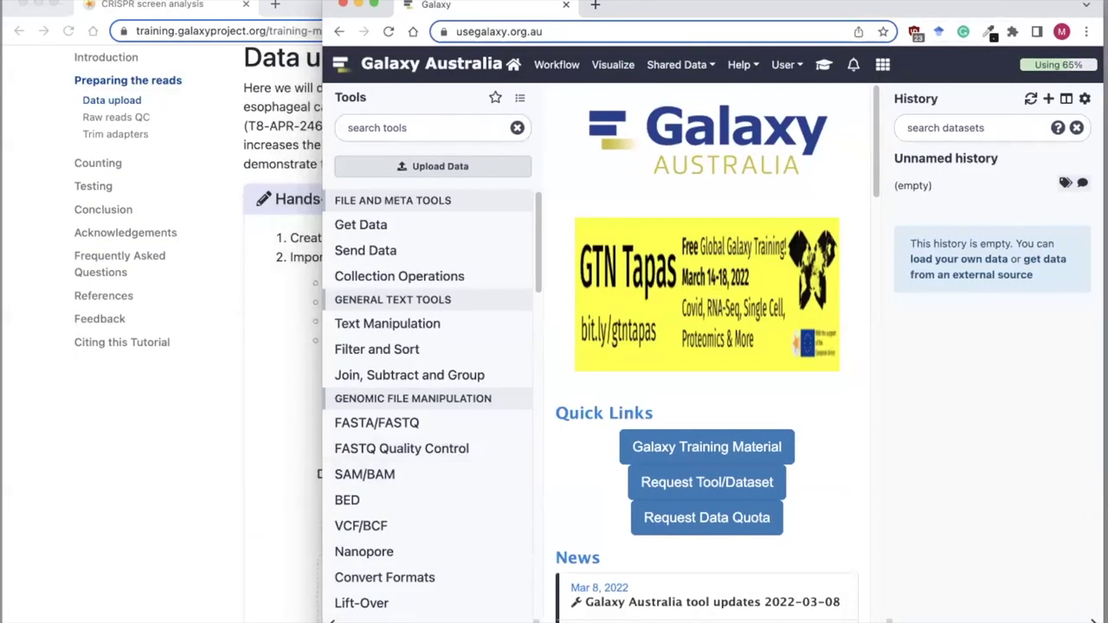
Resize both windows so the tutorial fills the left half beside Galaxy
left_click_drag(323, 619, 509, 619)
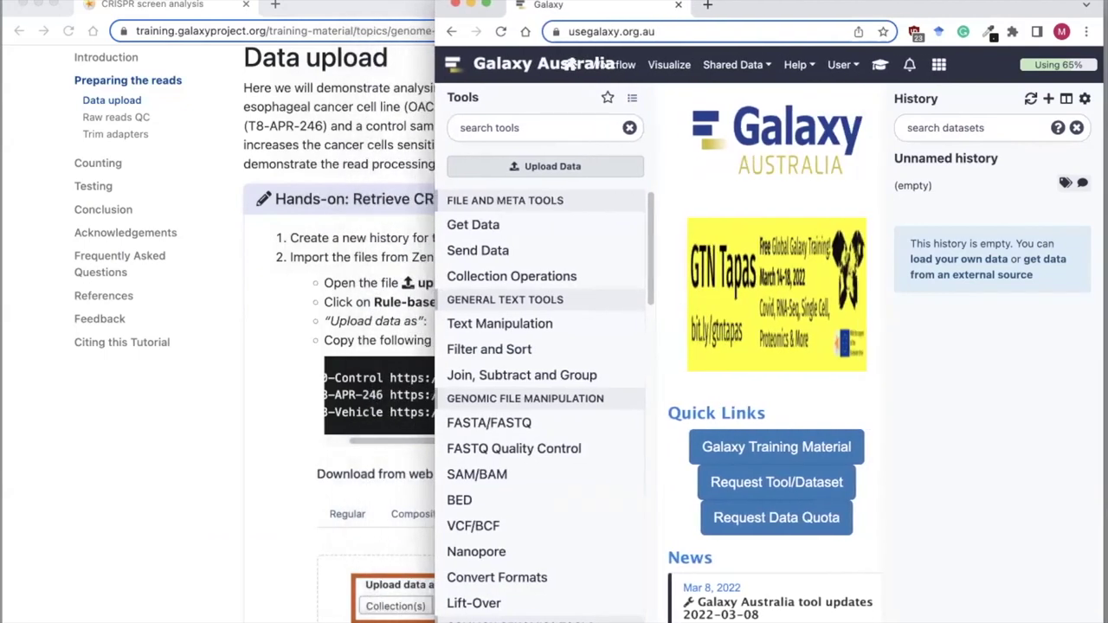
left_click(201, 508)
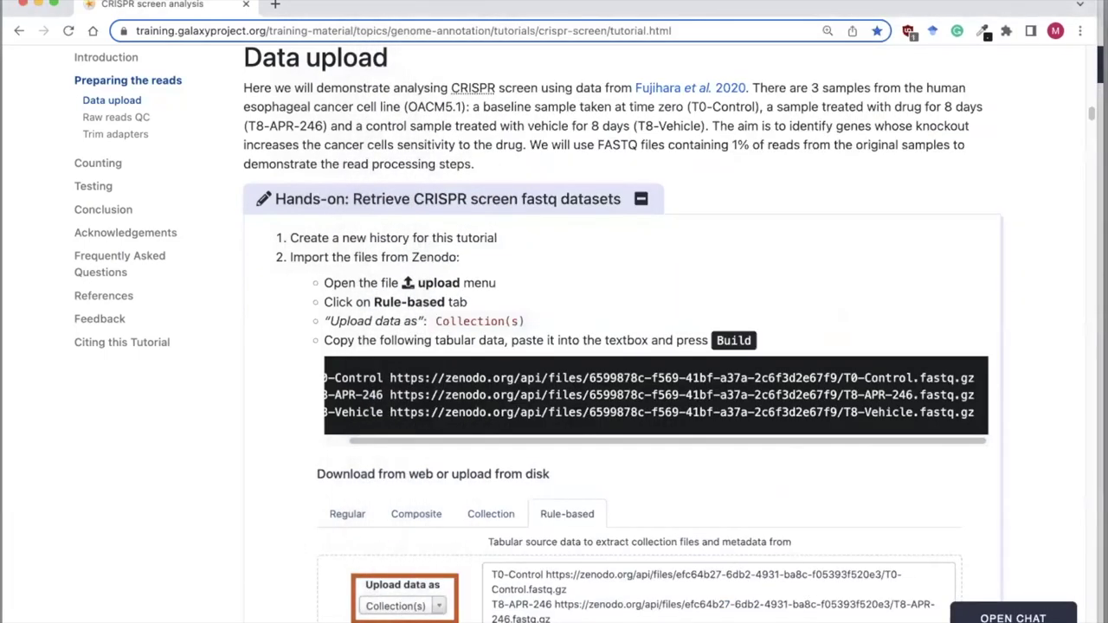
left_click_drag(1107, 619, 433, 619)
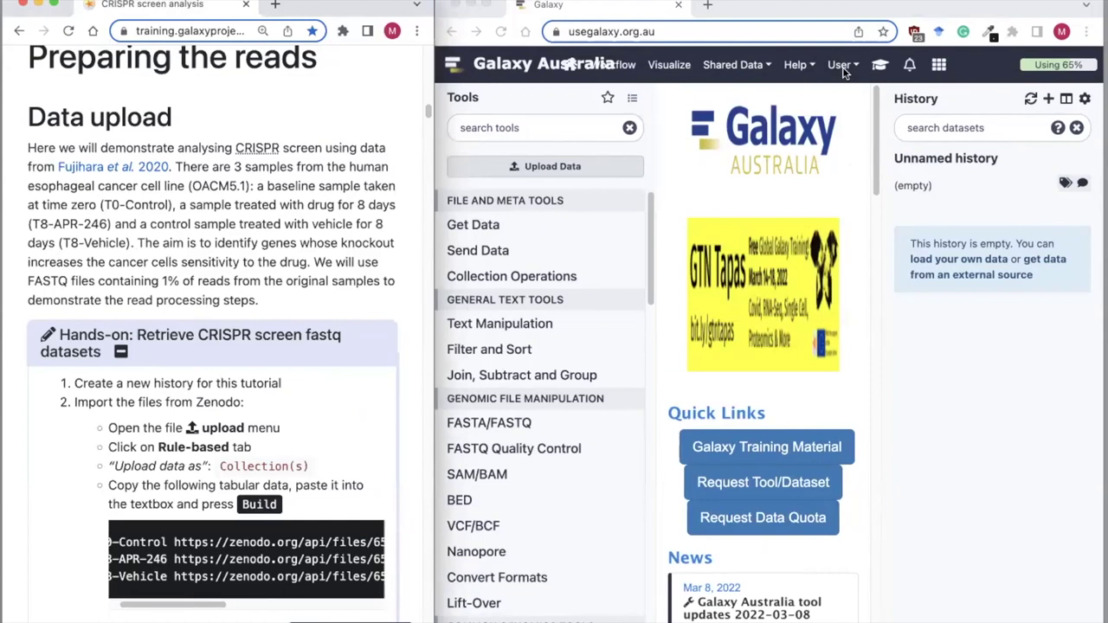
Rename the 'Unnamed history' to 'CRISPR screen'
left_click(927, 155)
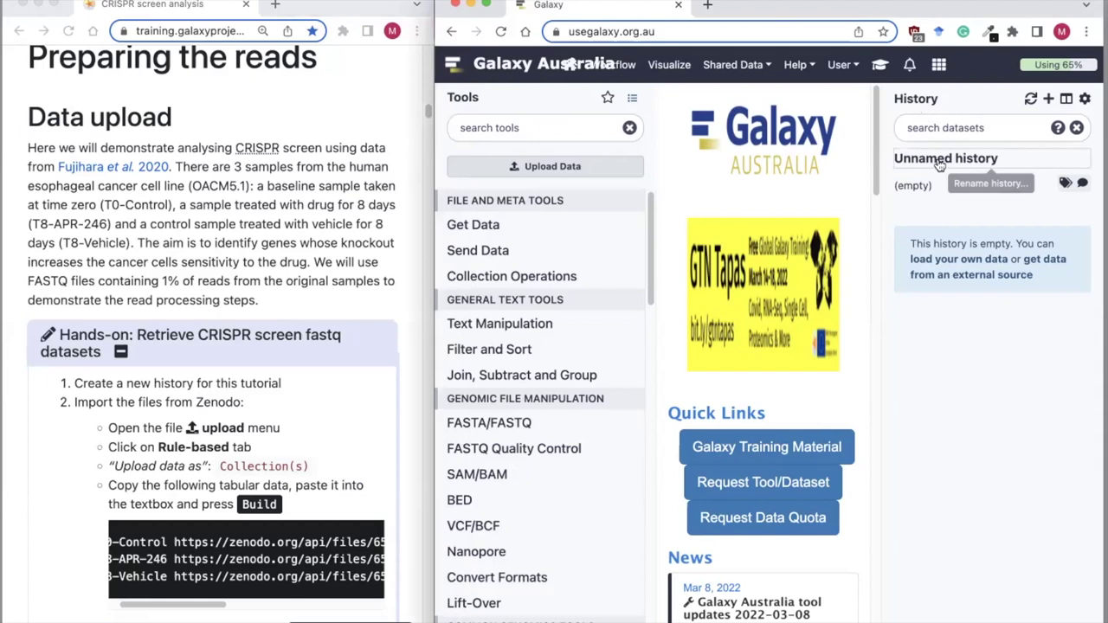
left_click(938, 159)
type("CR")
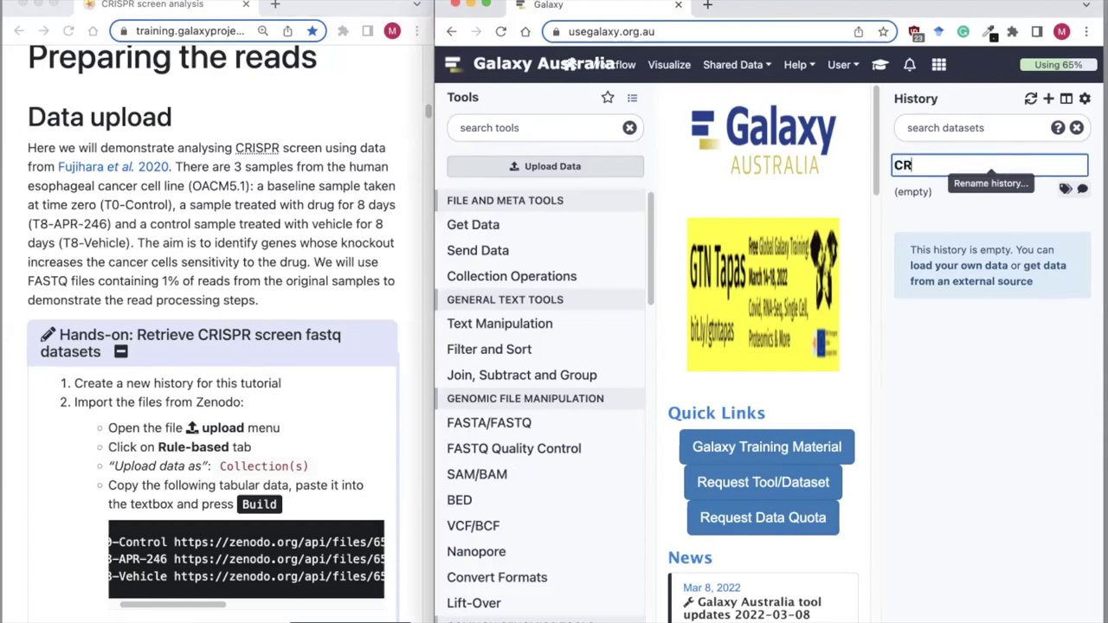
type("ISPR screen")
key("Return")
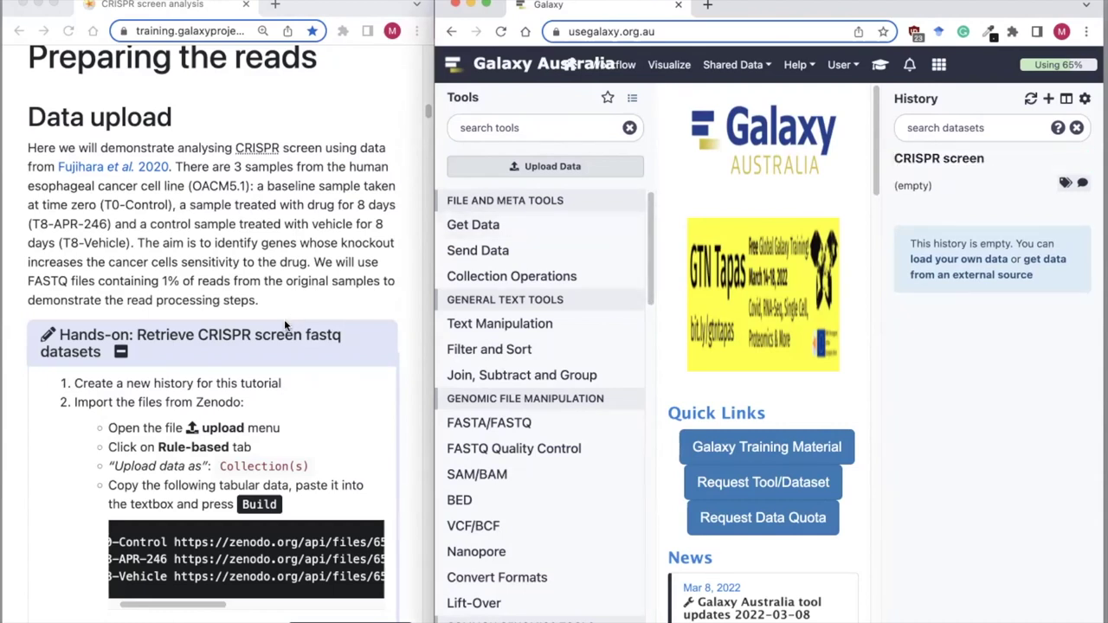
scroll(285, 325, "down", 2)
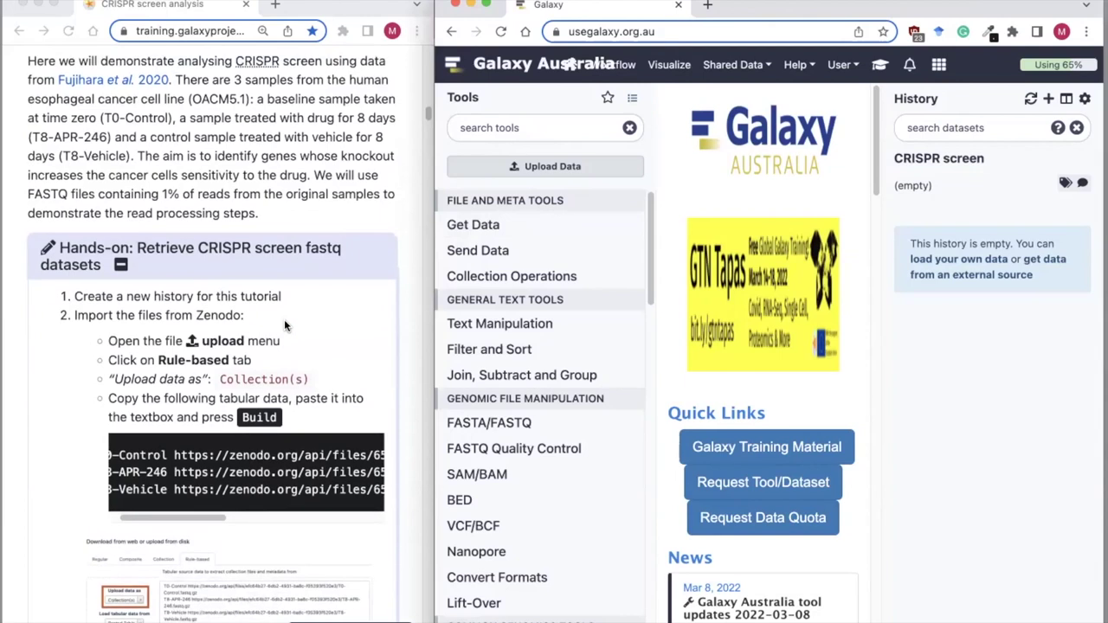
Copy the T0-Control, T8-APR-246 and T8-Vehicle table with Zenodo fastq.gz URLs
scroll(284, 325, "down", 2)
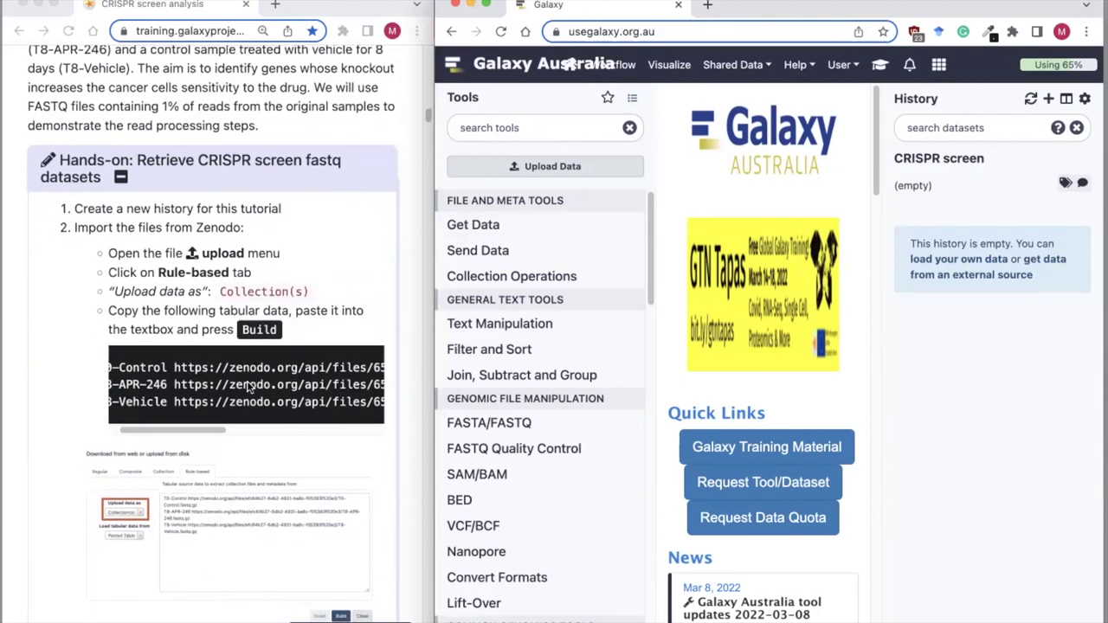
scroll(246, 384, "left", 3)
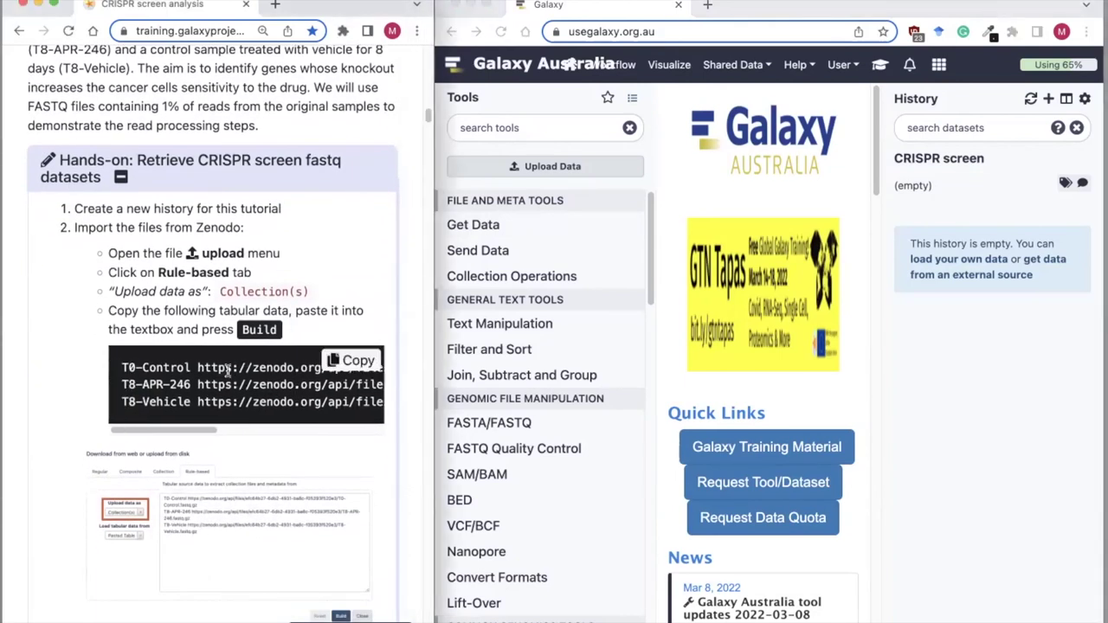
scroll(217, 390, "right", 10)
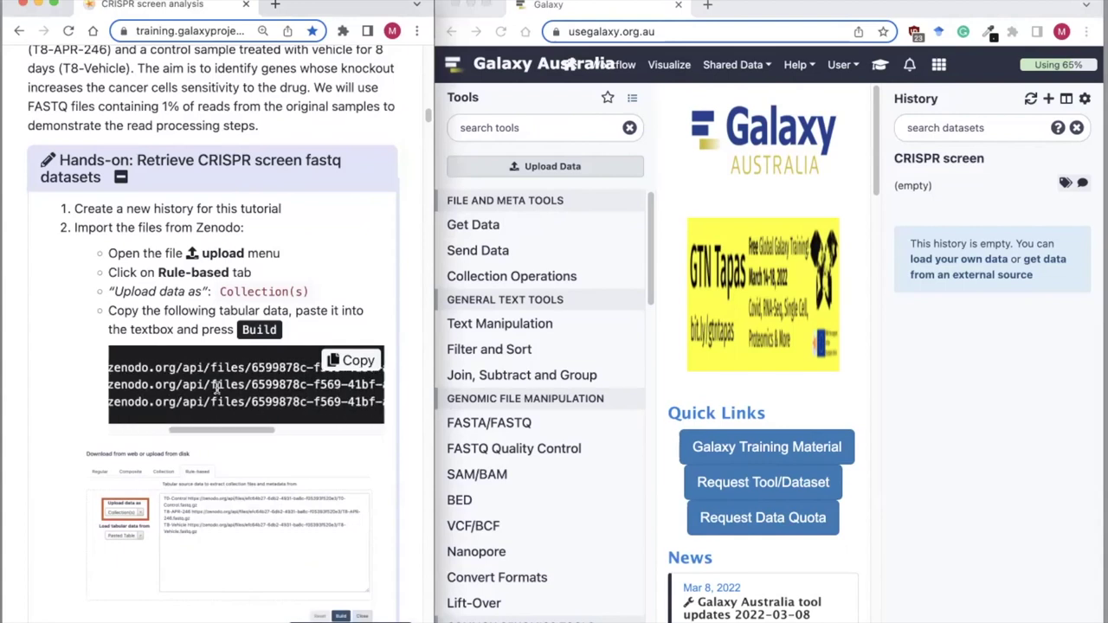
left_click(367, 362)
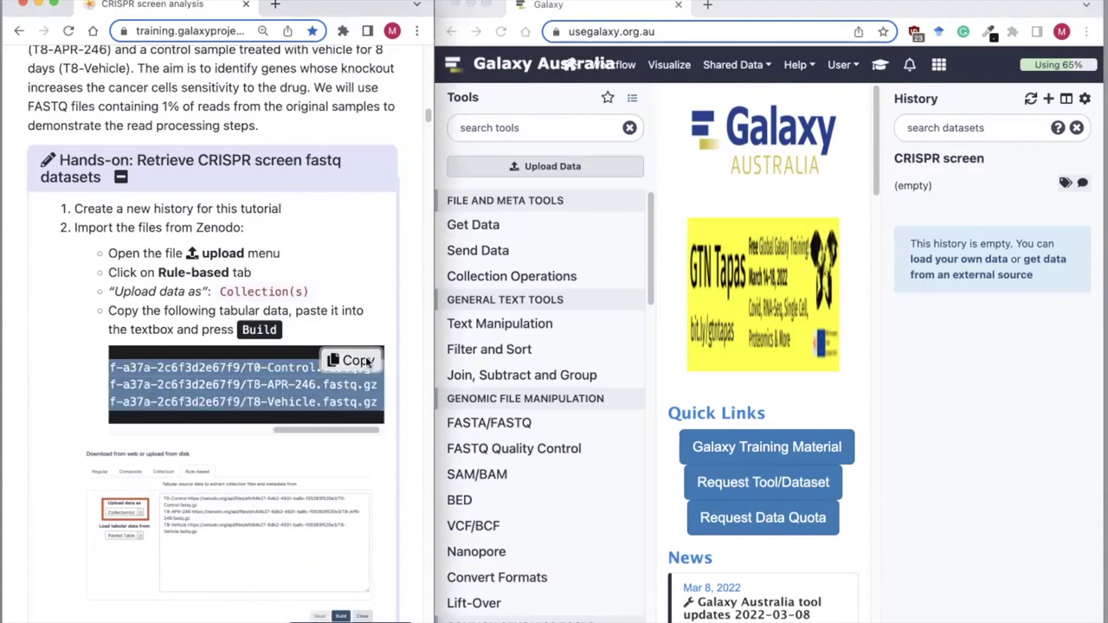
Start a Rule-based upload as Collection(s), paste the three-sample URL table and build rules
left_click(561, 168)
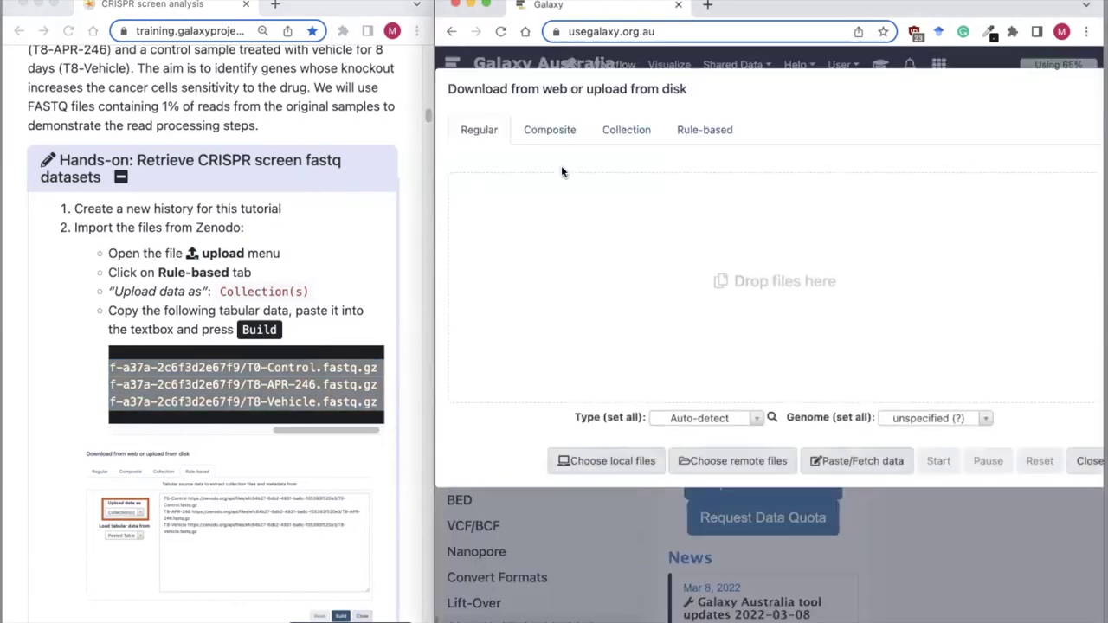
left_click(706, 134)
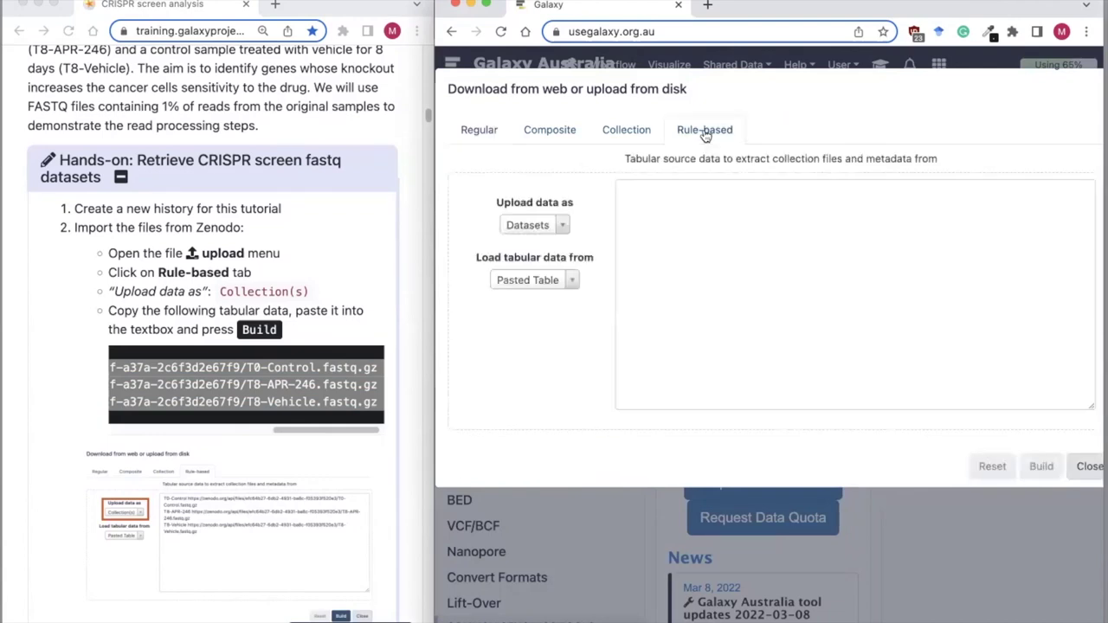
left_click(559, 224)
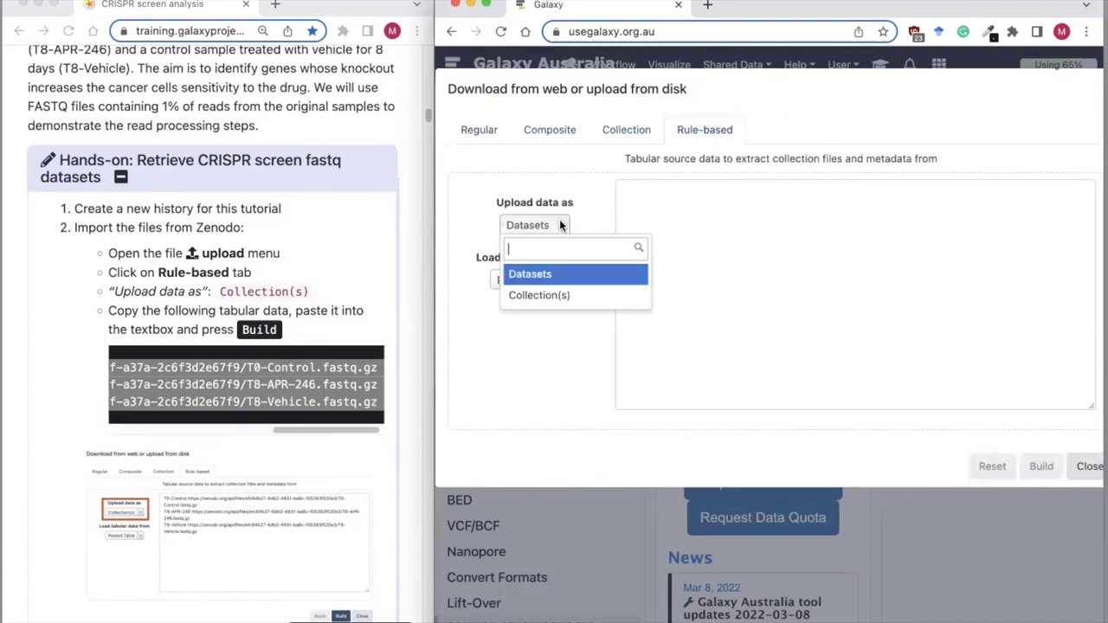
left_click(539, 295)
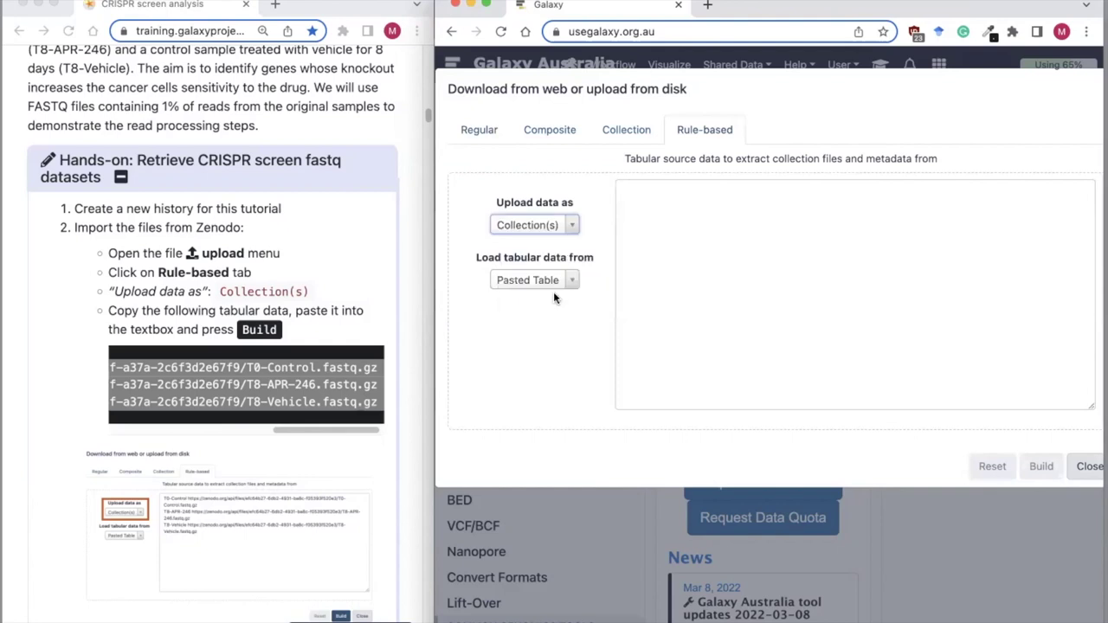
left_click(637, 201)
type("T0-Control https://zenodo.org/api/files/6599878c-f569-41bf-a37a-2c6f3d2e67f9/T0-Control.fastq.gz T8-APR-246 https://zenodo.org/api/files/6599878c-f569-41bf-a37a-2c6f3d2e67f9/T8-APR-246.fastq.gz T8-Vehicle https://zenodo.org/api/files/6599878c-f569-41bf-a37a-2c6f3d2e67f9/T8-Vehicle.fastq.gz")
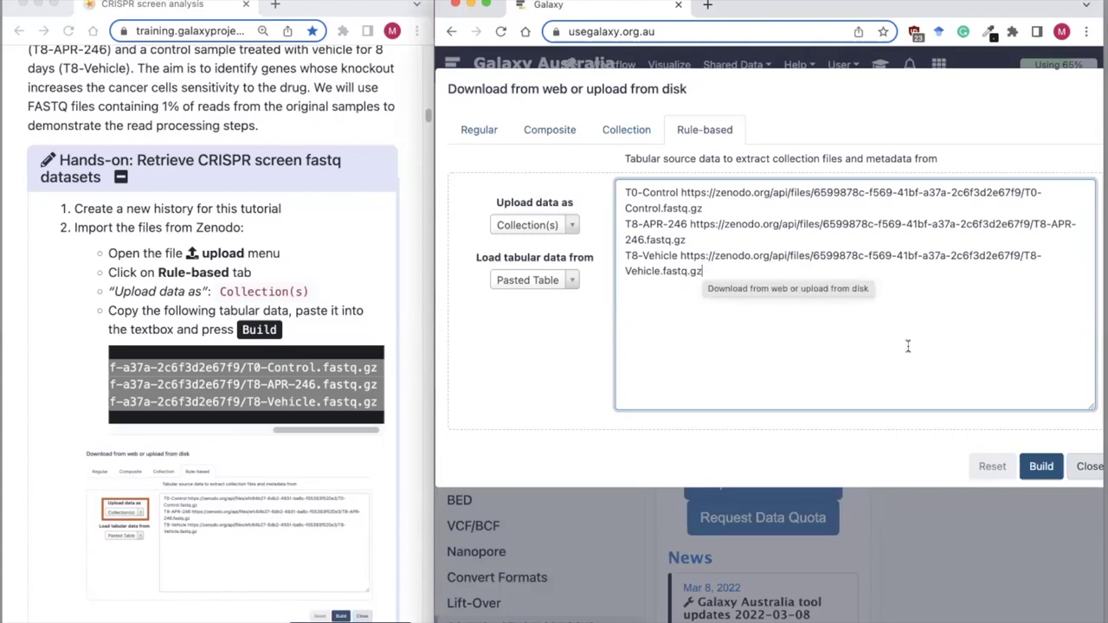
left_click(1045, 468)
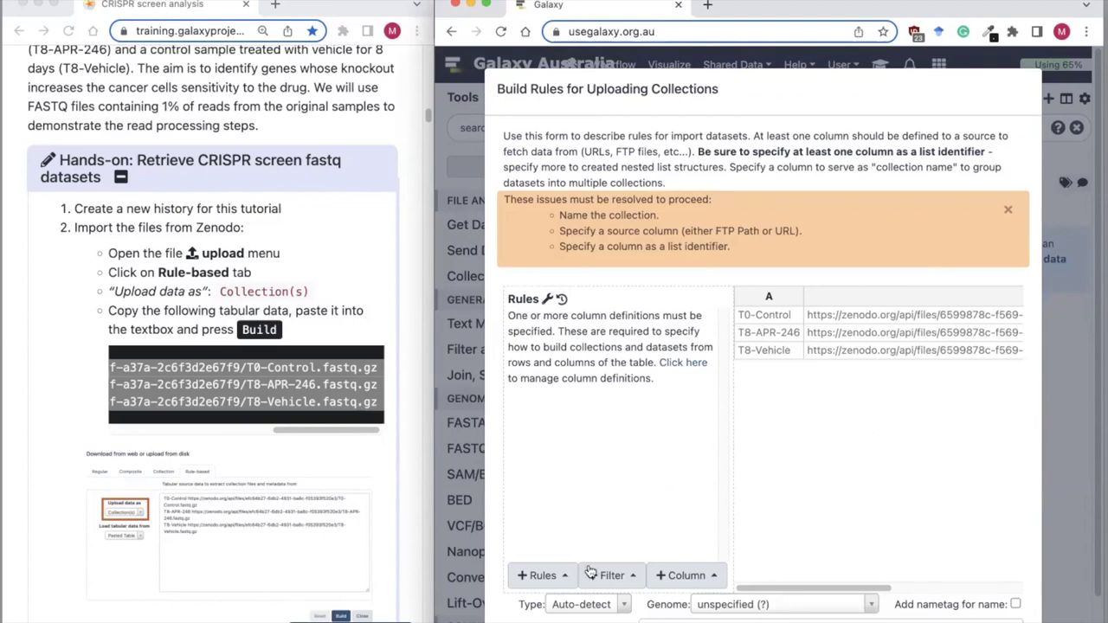
Define column A as List Identifier and column B as URL in the rule builder
left_click(554, 577)
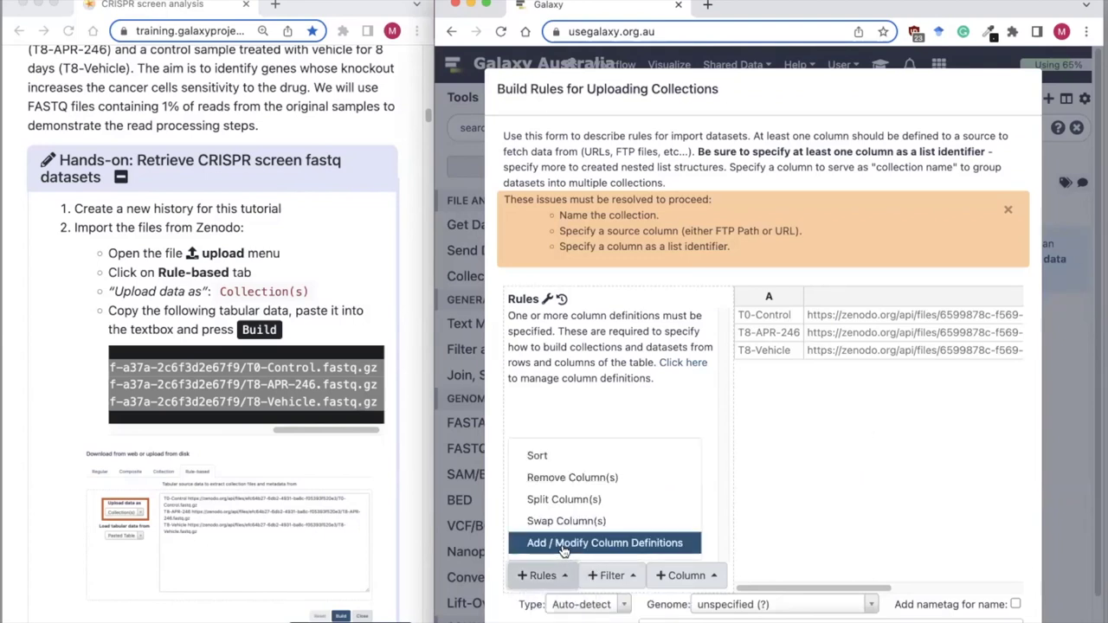
left_click(561, 543)
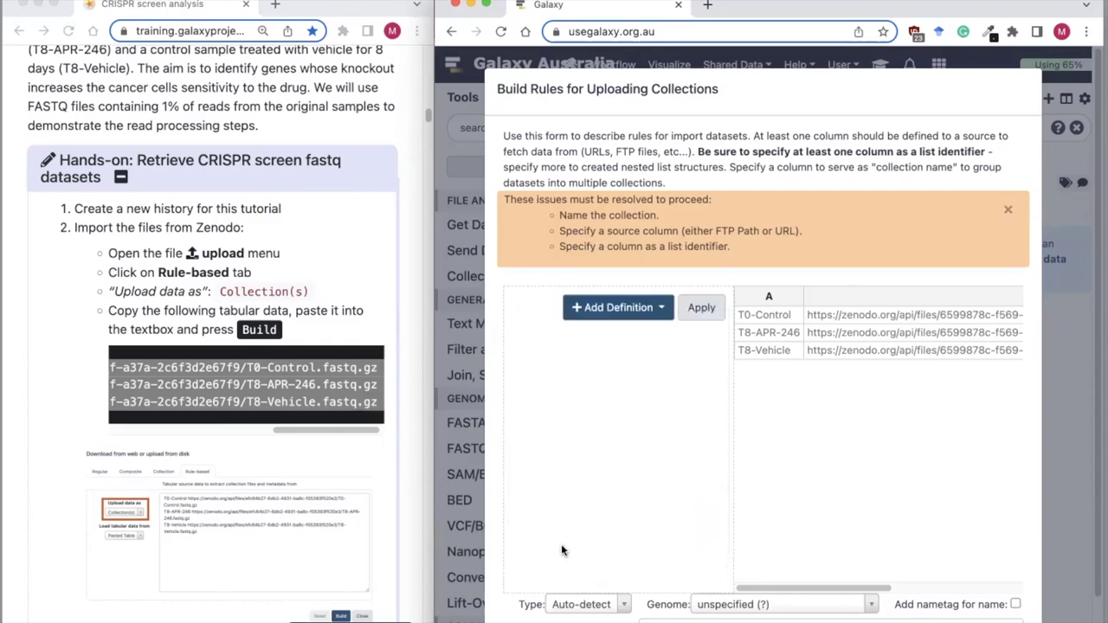
left_click(660, 313)
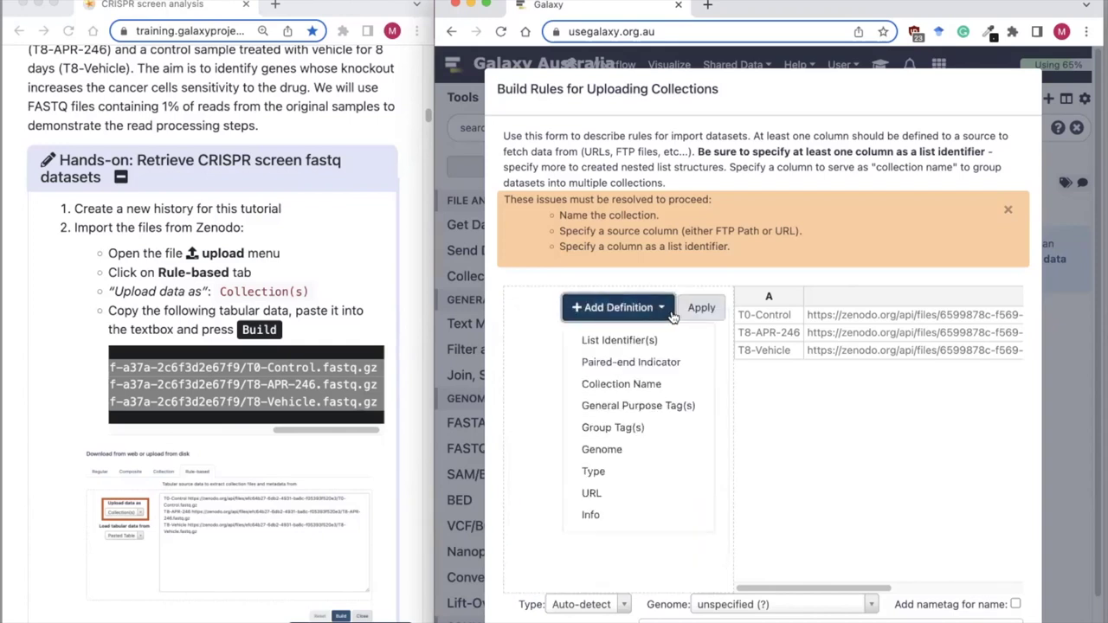
left_click(643, 342)
left_click(621, 318)
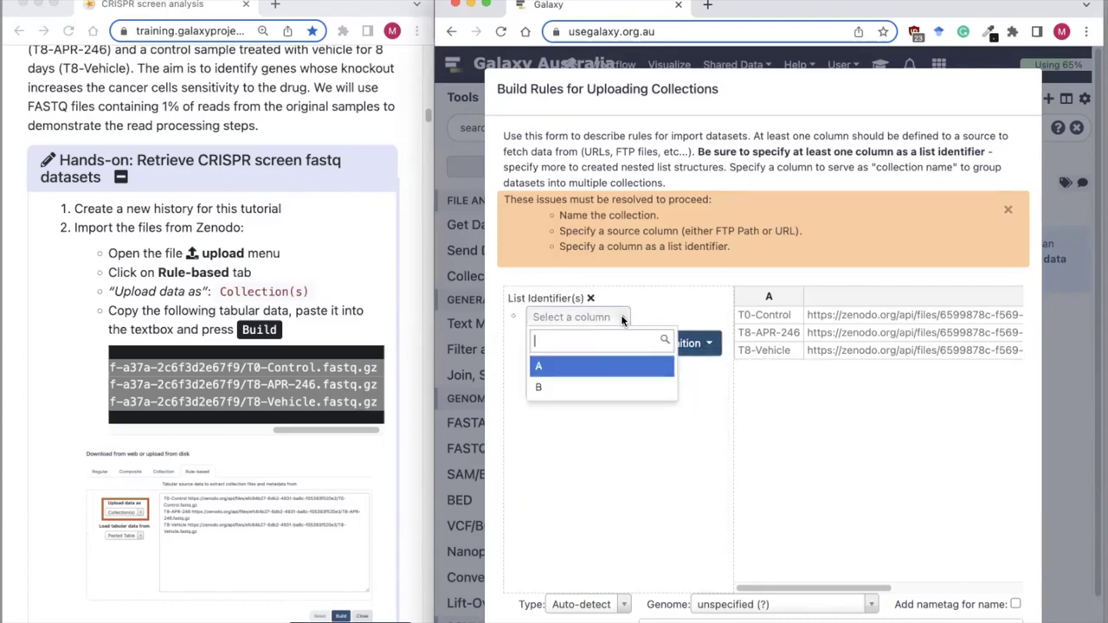
left_click(606, 368)
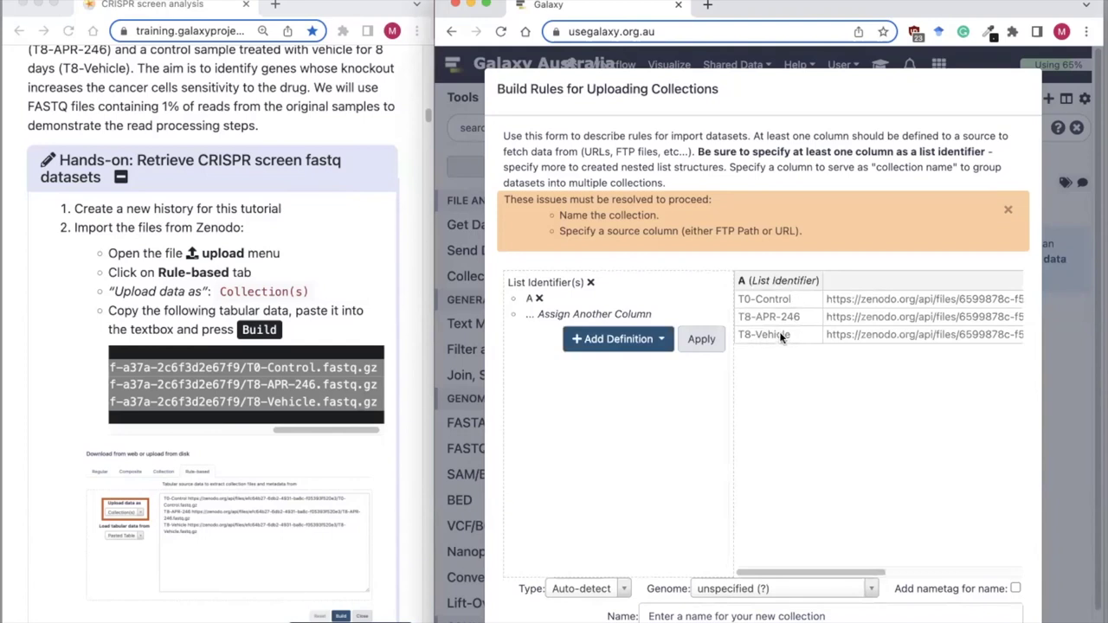
left_click(661, 342)
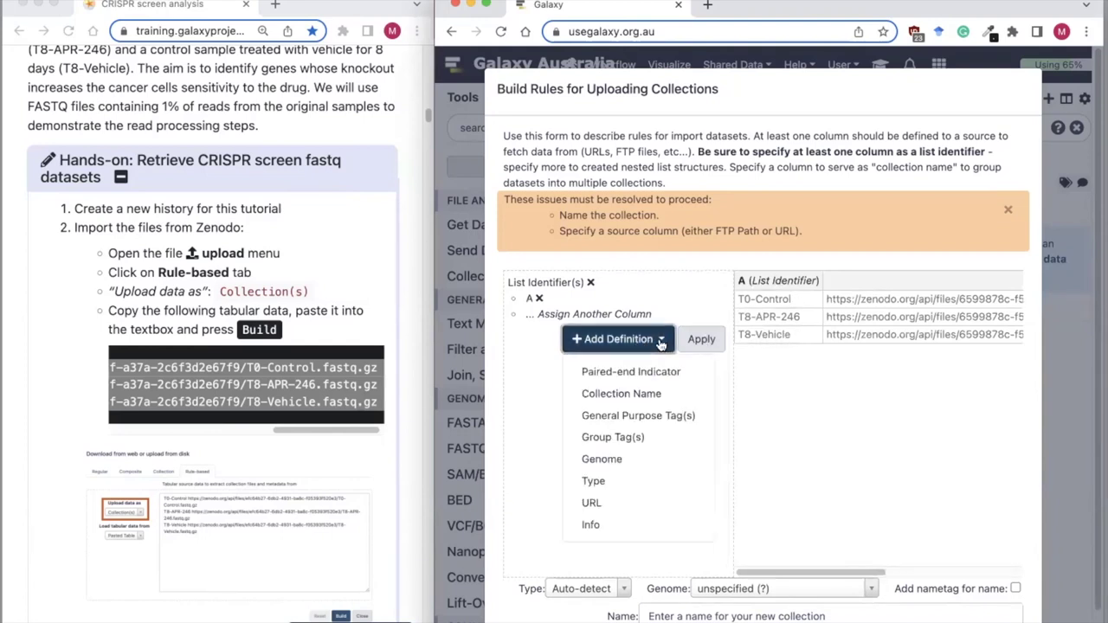
left_click(609, 505)
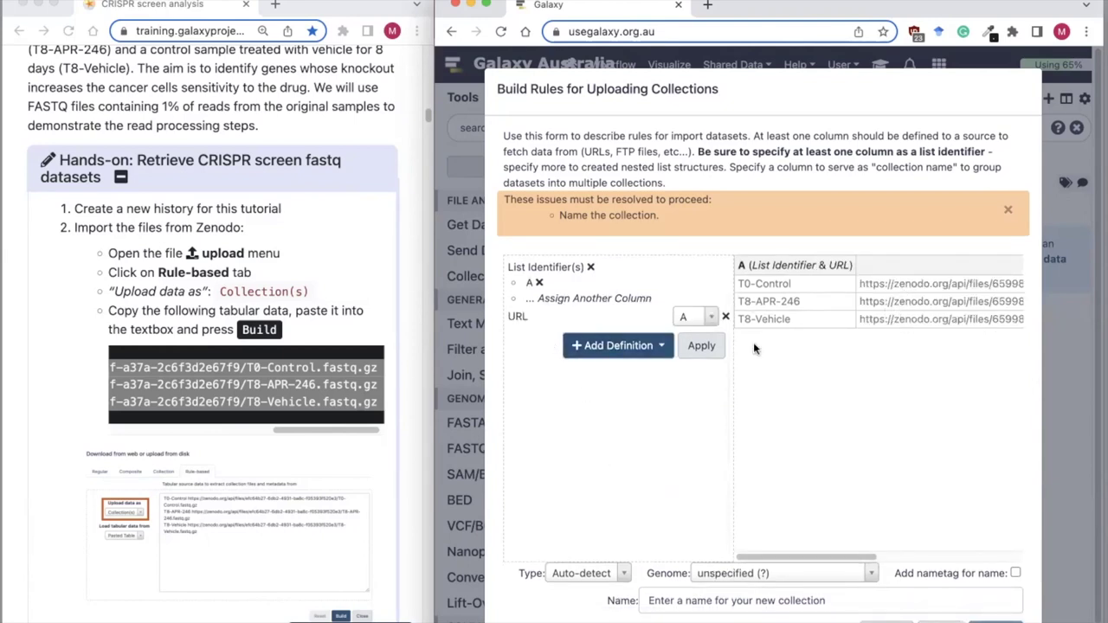
left_click(710, 319)
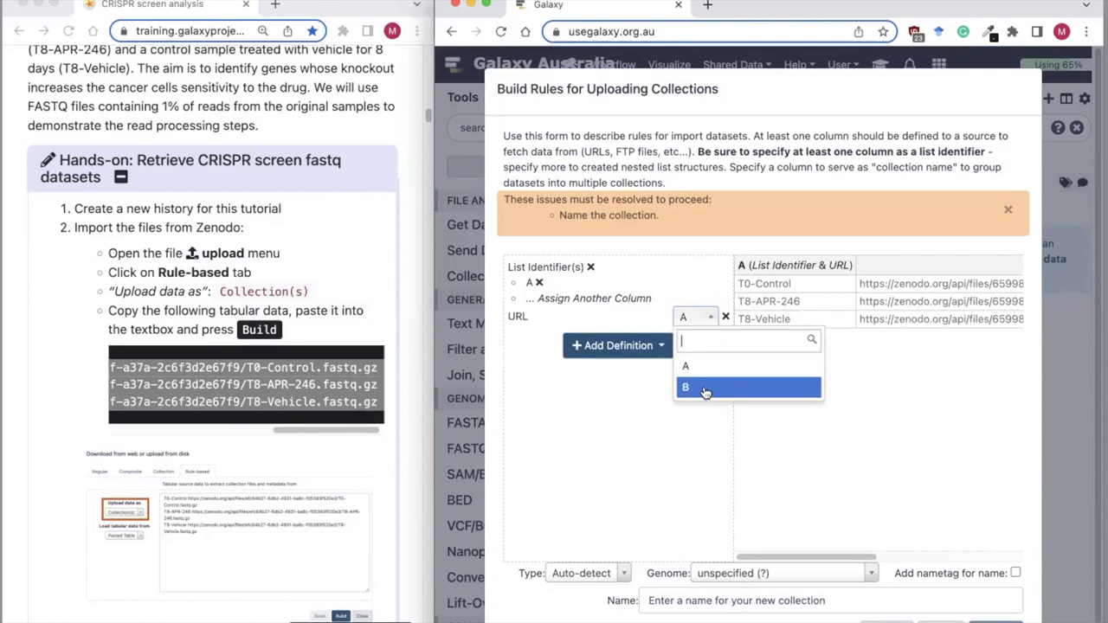
left_click(704, 391)
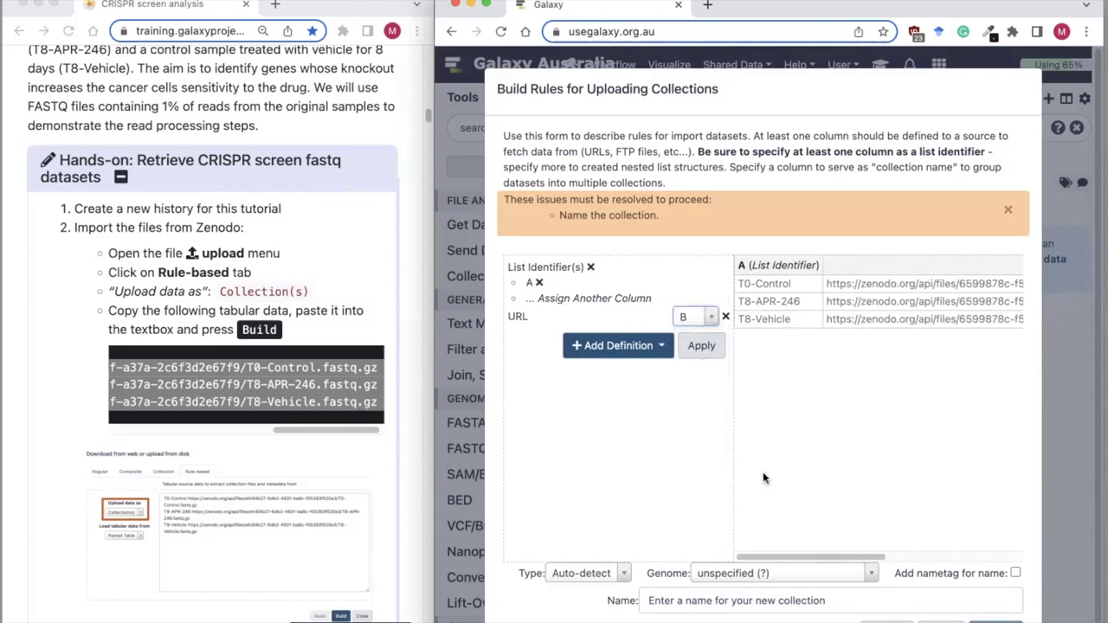
left_click(701, 346)
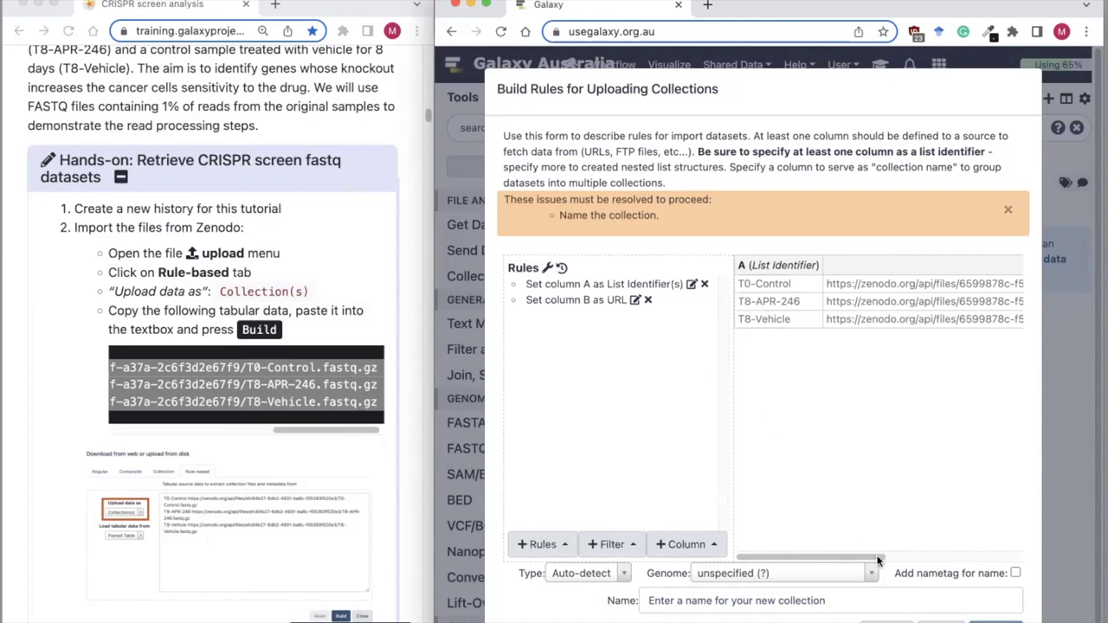
Name the collection 'fastqs' and upload it to the history
left_click(763, 605)
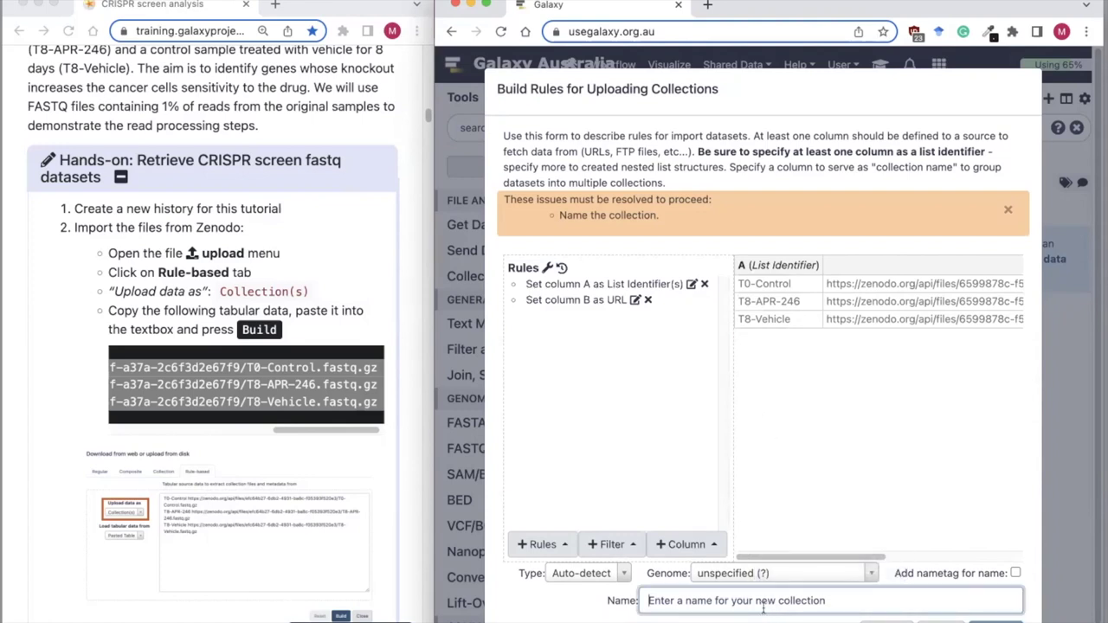
type("fastqs")
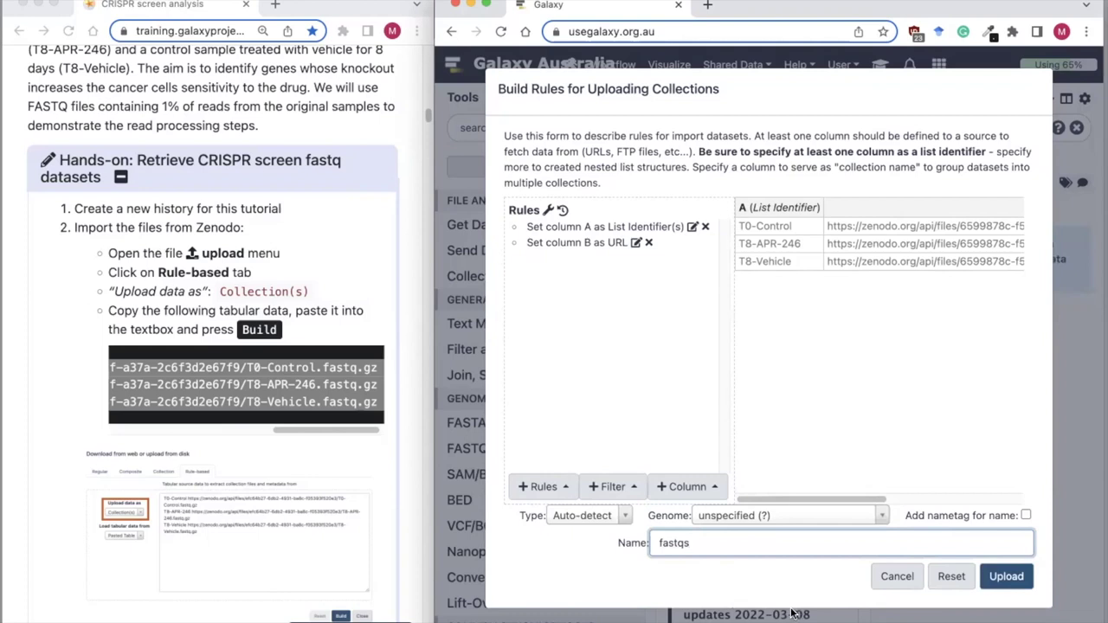
left_click(1006, 577)
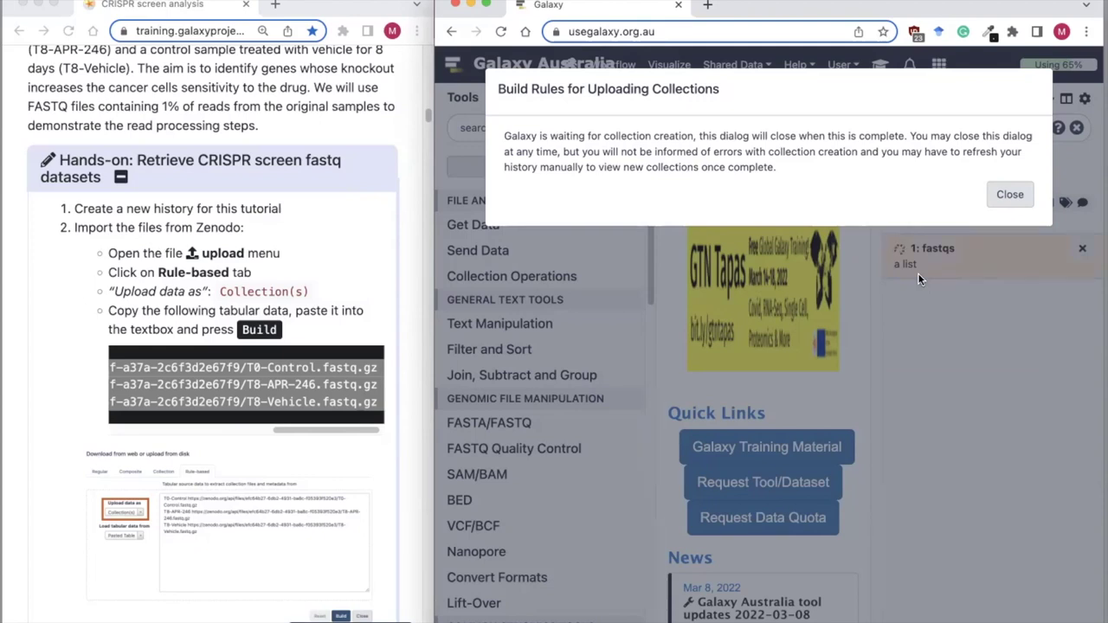
left_click(1010, 194)
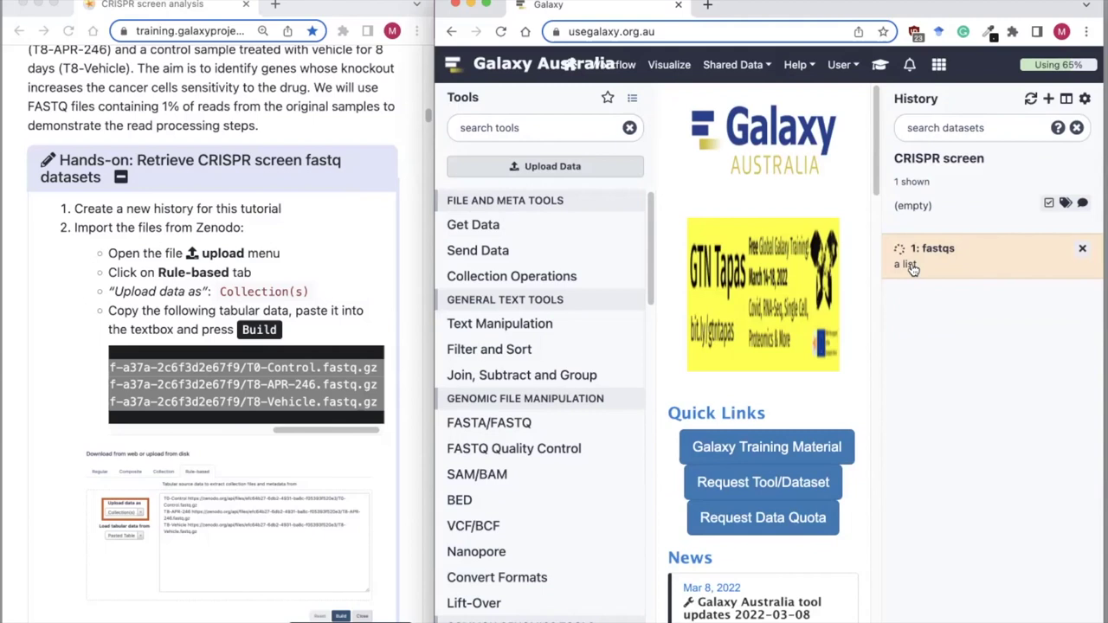
Scroll the tutorial to the Raw reads QC section and Figure 2 while fastqs uploads
scroll(298, 489, "down", 3)
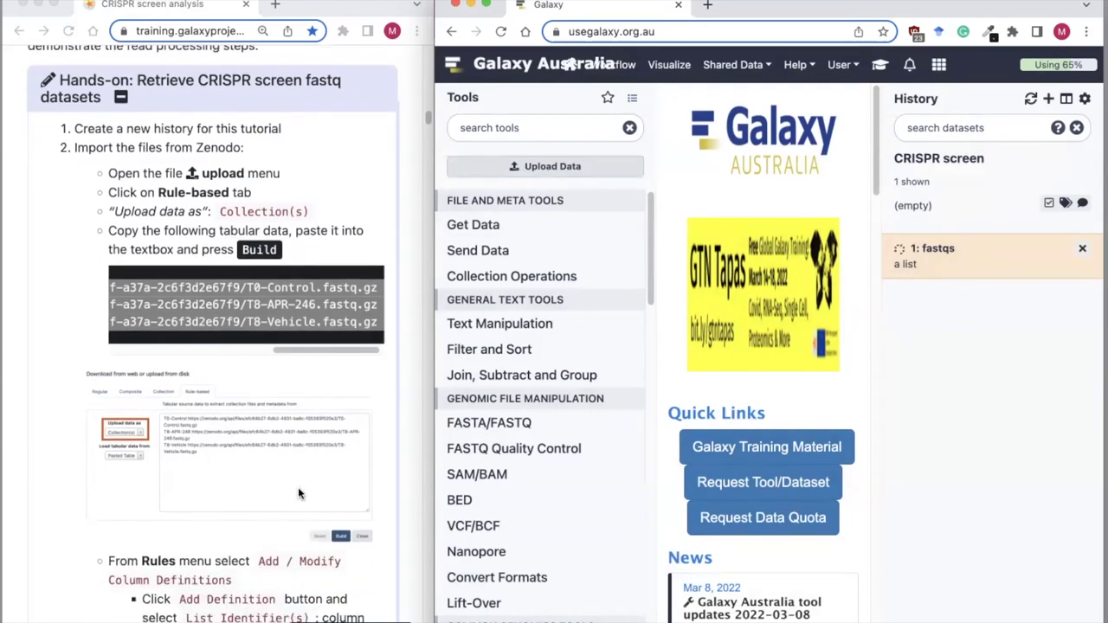
scroll(298, 487, "down", 2)
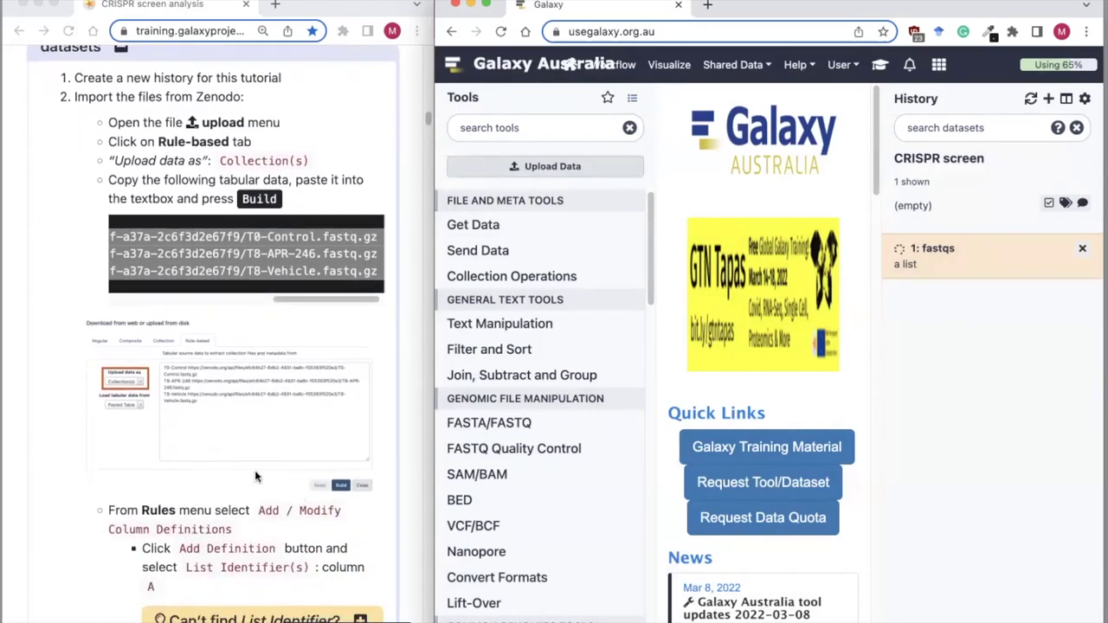
scroll(256, 476, "down", 3)
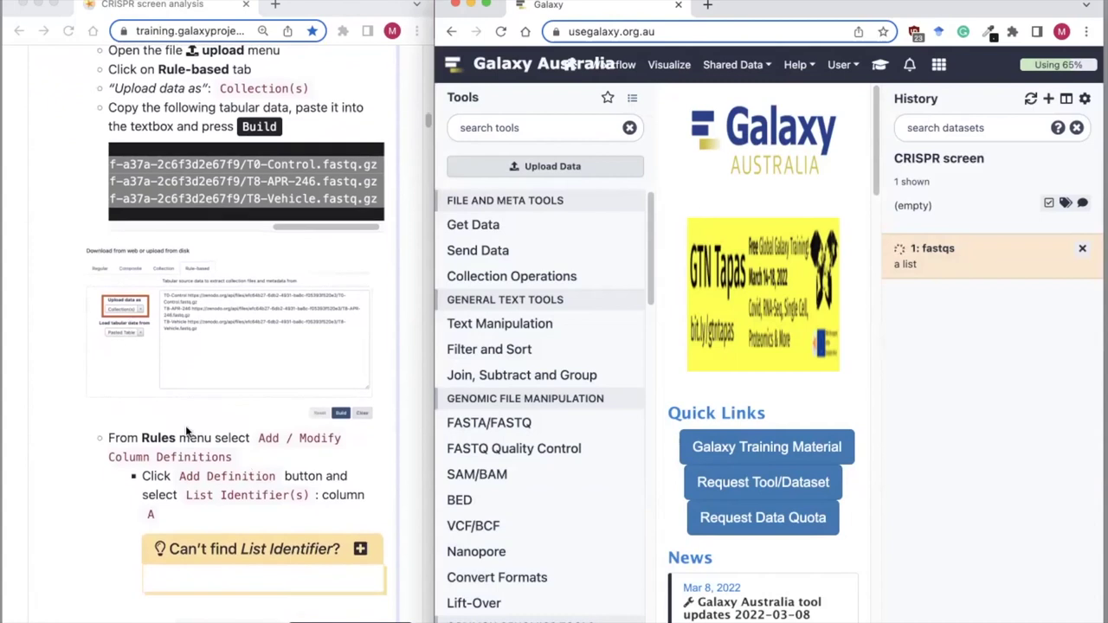
scroll(185, 425, "down", 9)
scroll(186, 425, "down", 8)
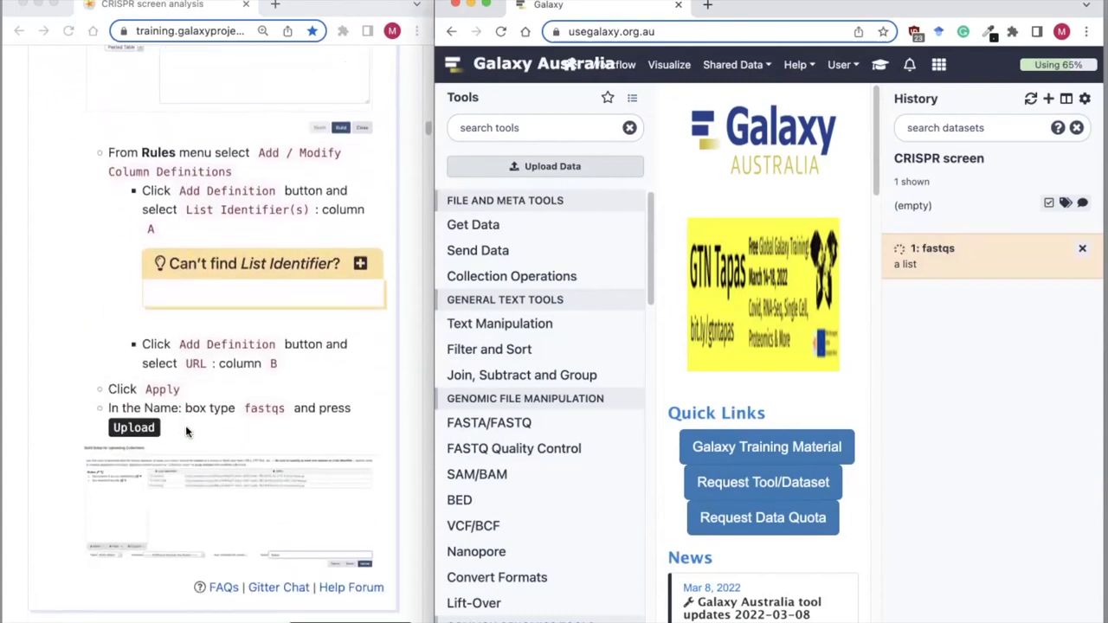
scroll(185, 425, "down", 6)
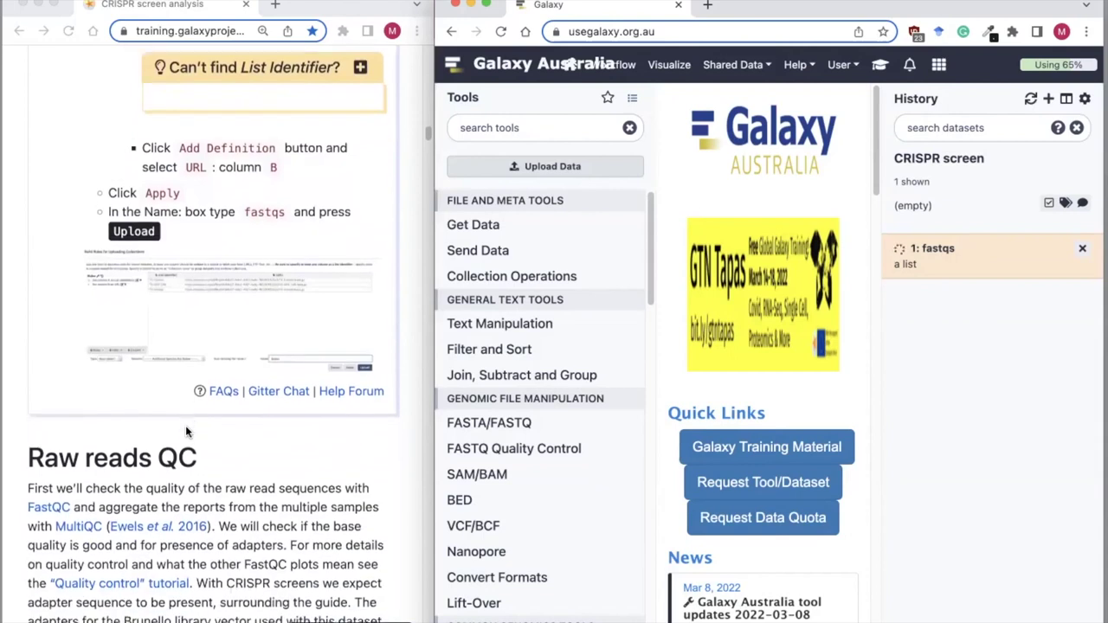
scroll(186, 425, "down", 5)
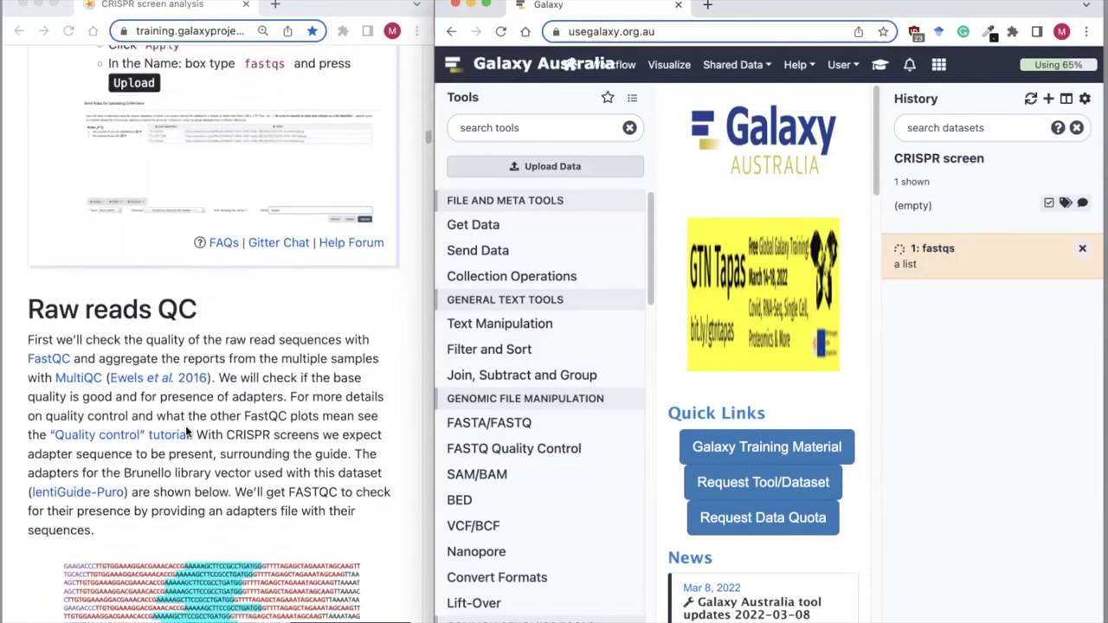
scroll(185, 425, "down", 1)
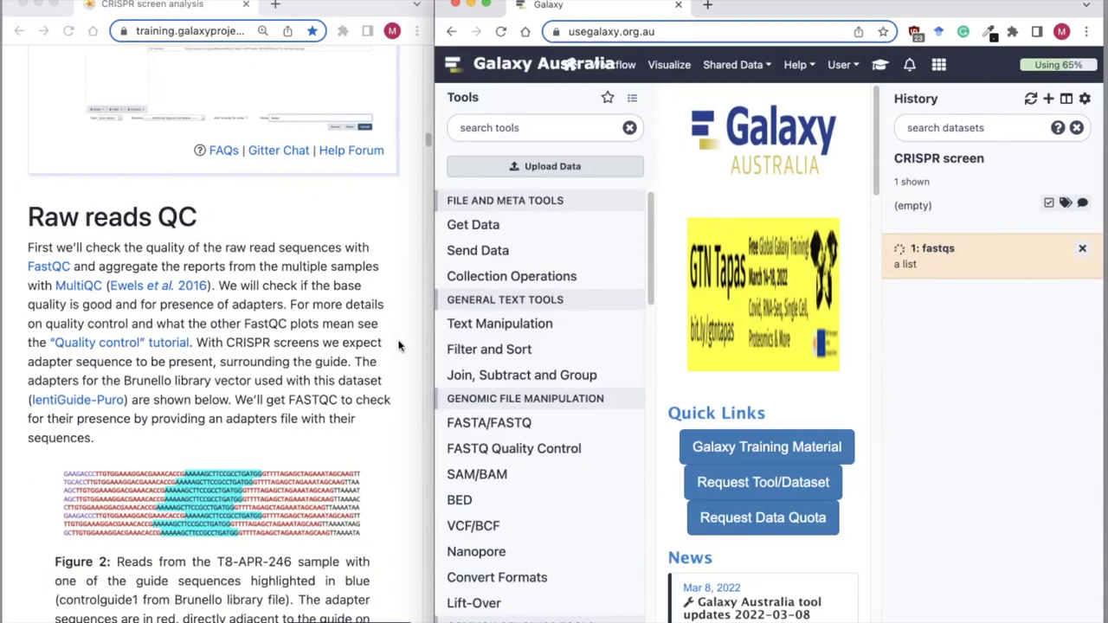
scroll(398, 346, "down", 2)
scroll(398, 346, "down", 5)
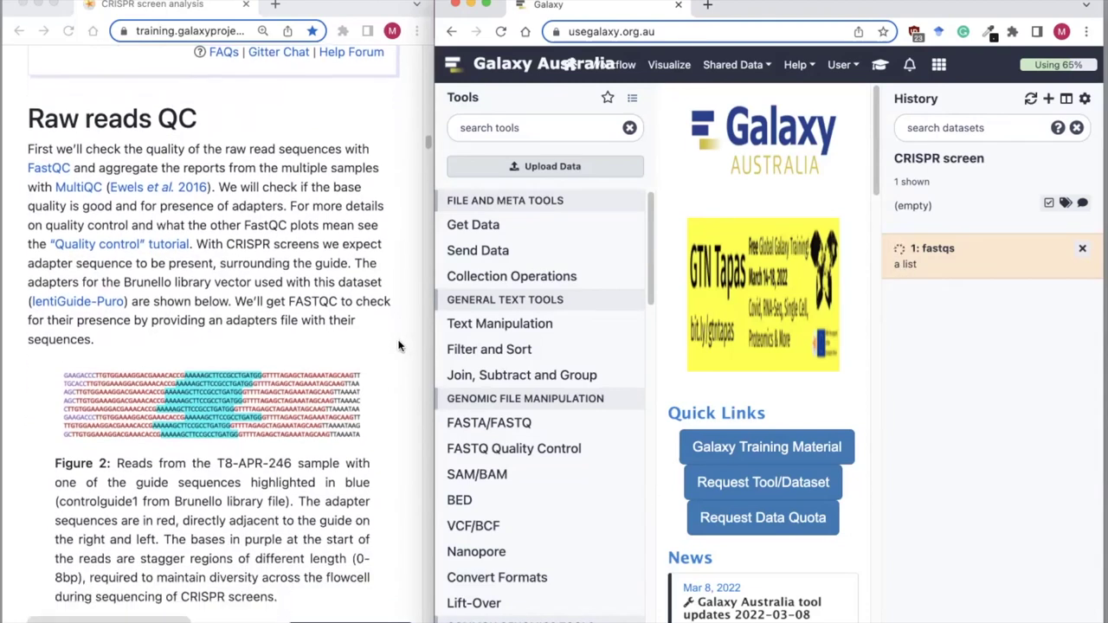
scroll(398, 347, "up", 1)
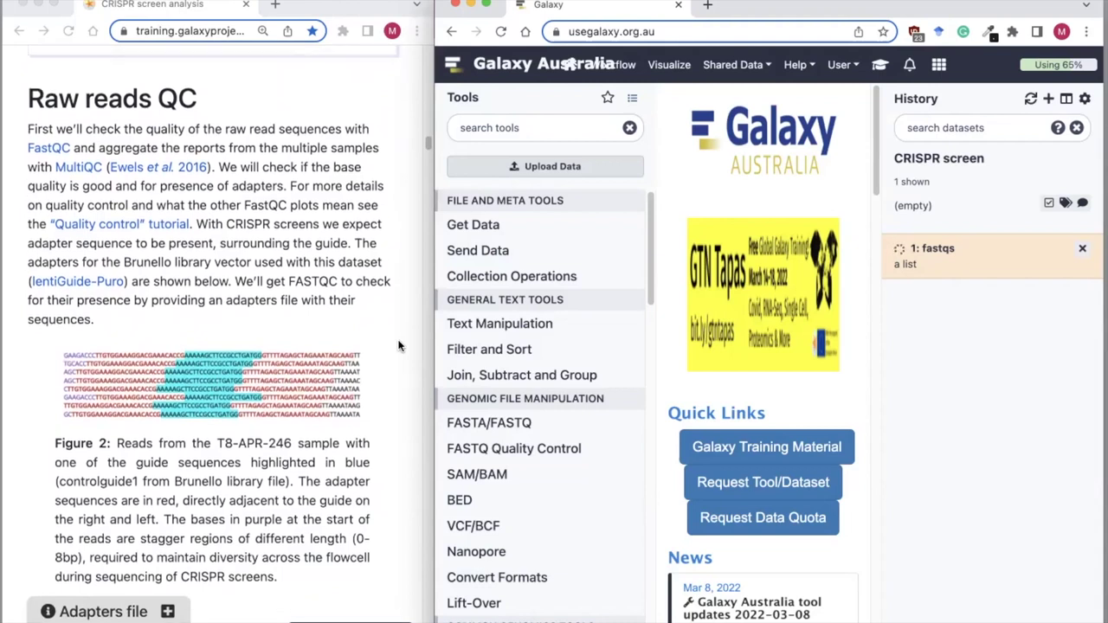
Open the fastqs collection, expand T0-Control and view its raw reads
left_click(923, 251)
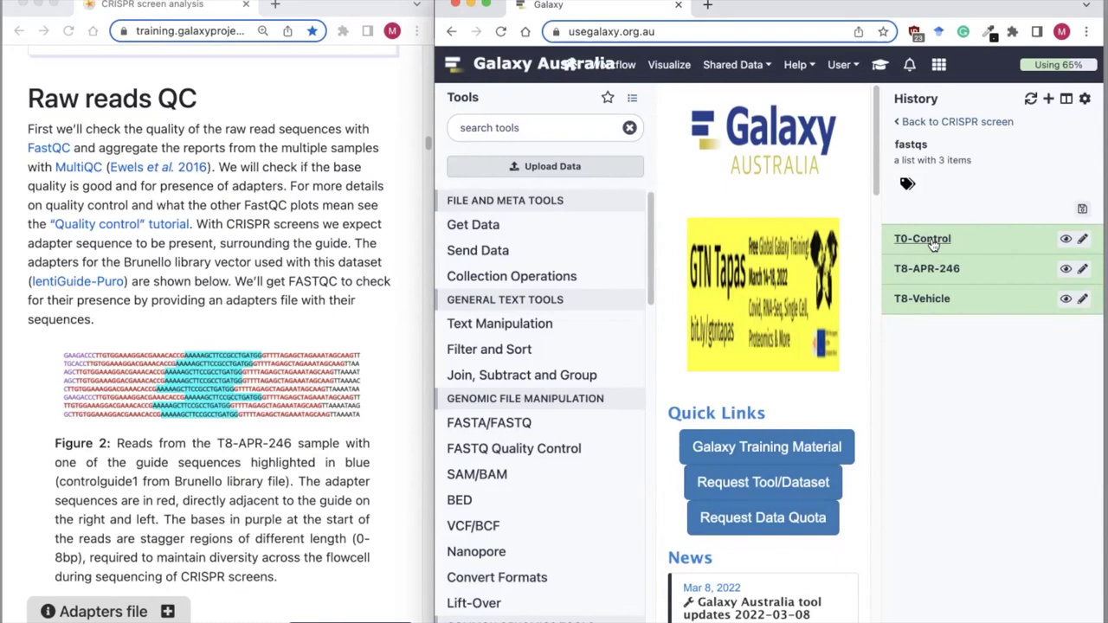
left_click(933, 245)
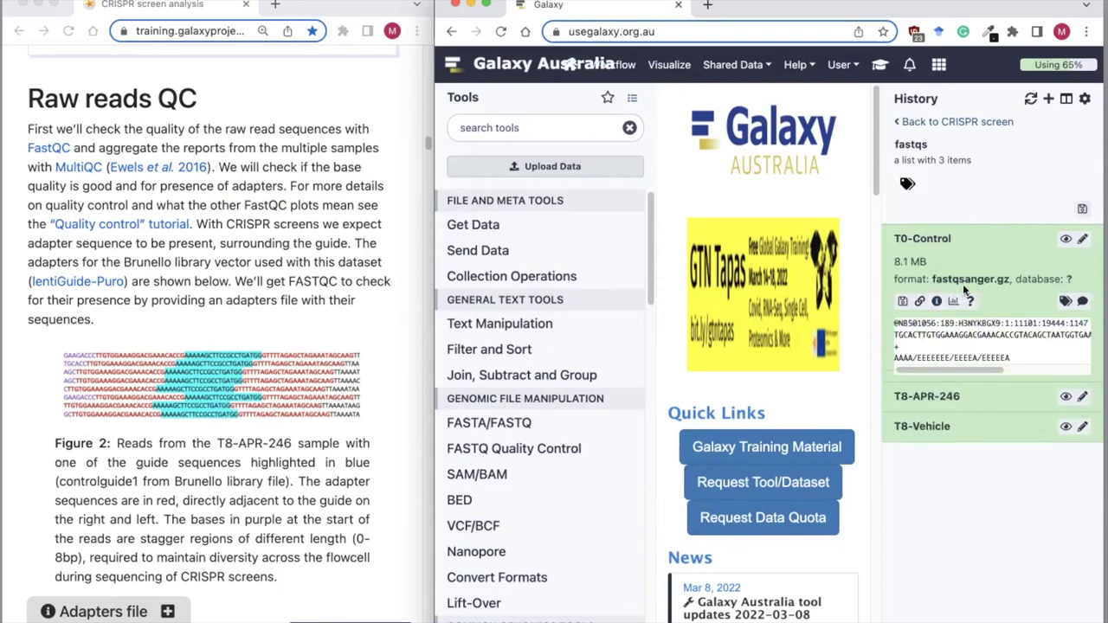
scroll(951, 336, "right", 5)
scroll(950, 336, "left", 5)
scroll(957, 341, "right", 3)
scroll(958, 341, "left", 3)
left_click(1066, 240)
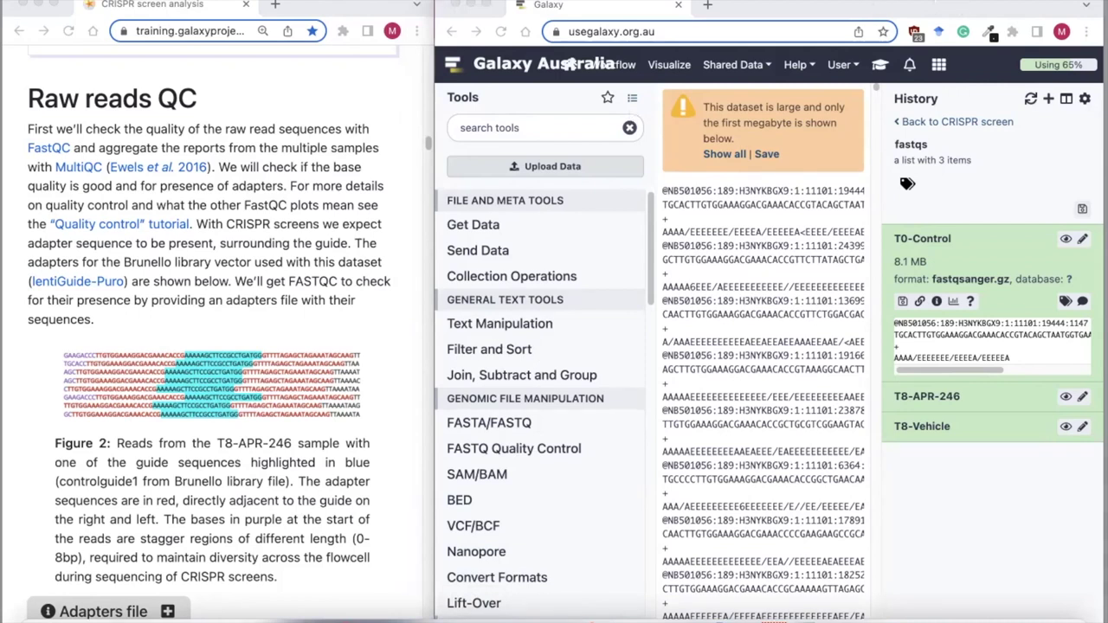
Widen the T0-Control view and select the first read's four FASTQ lines
left_click(961, 9)
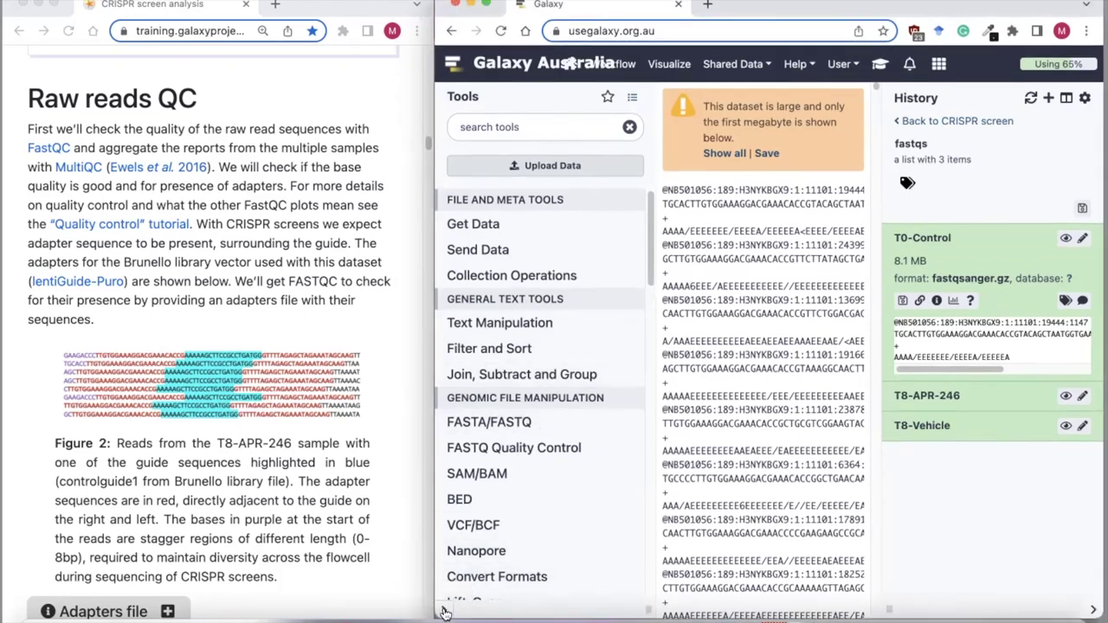
scroll(596, 413, "right", 3)
scroll(596, 407, "right", 2)
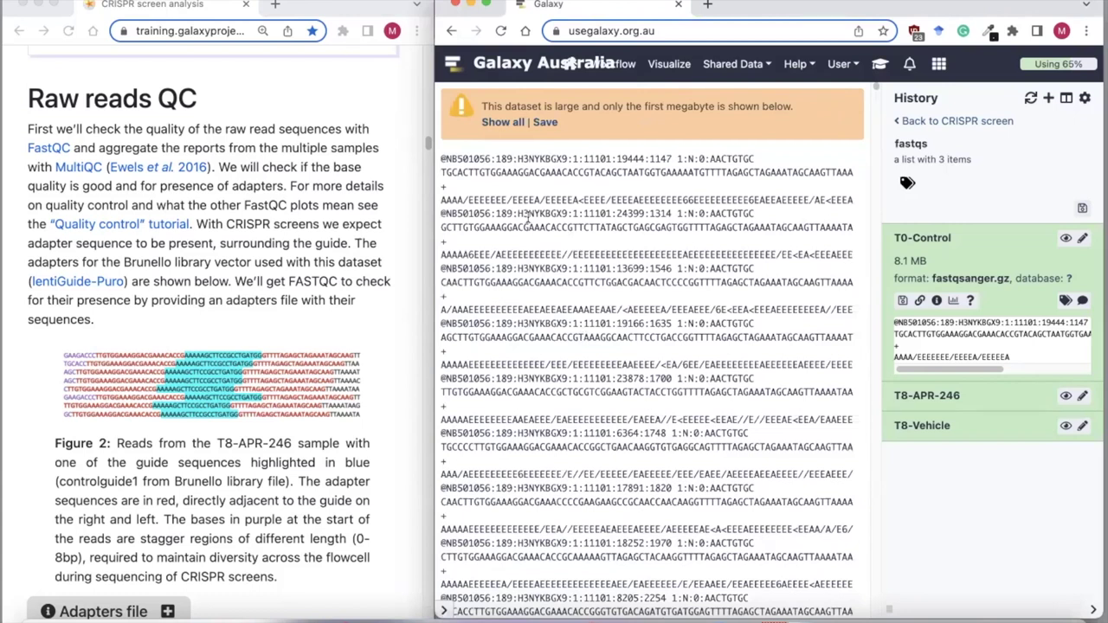
left_click_drag(441, 157, 855, 202)
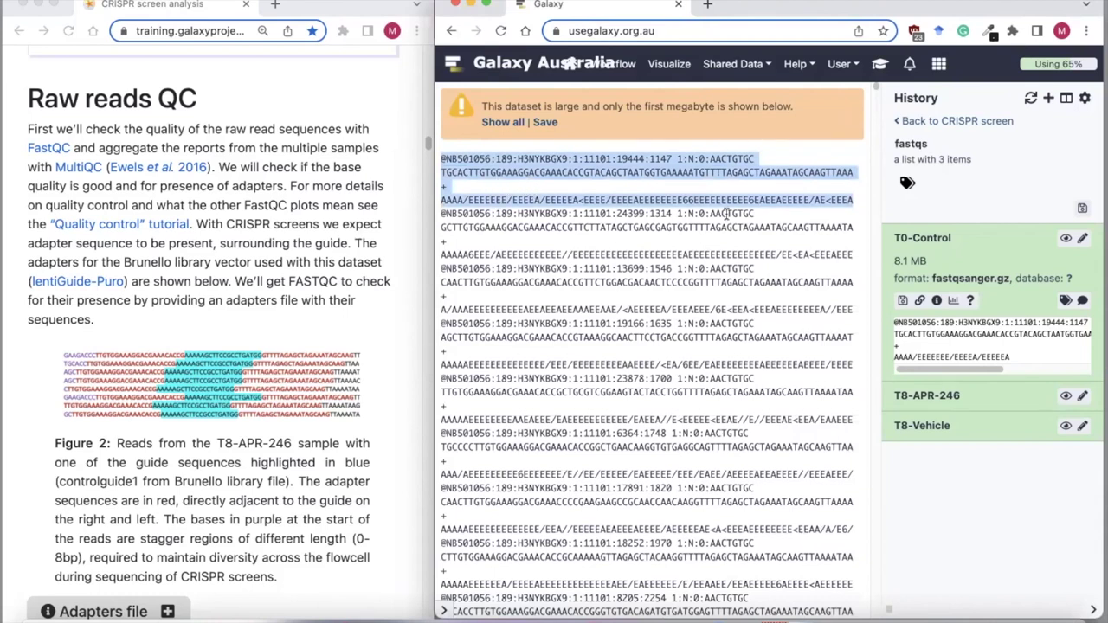
Return to the CRISPR screen history and search the tool panel for fastqc
left_click(952, 122)
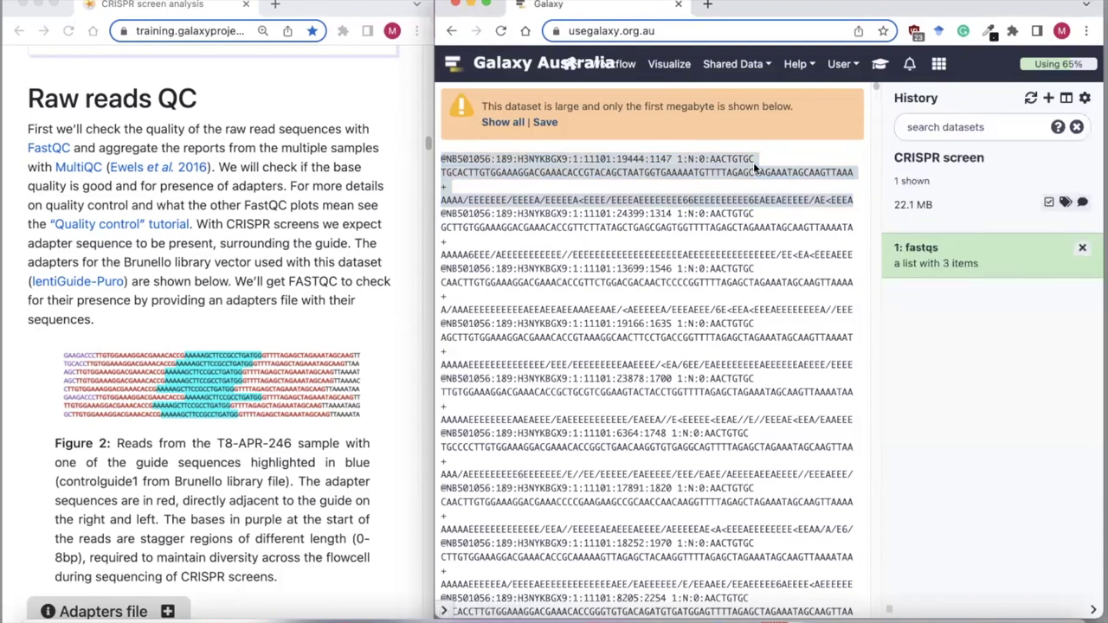
left_click(445, 611)
left_click(523, 127)
type("fastqc")
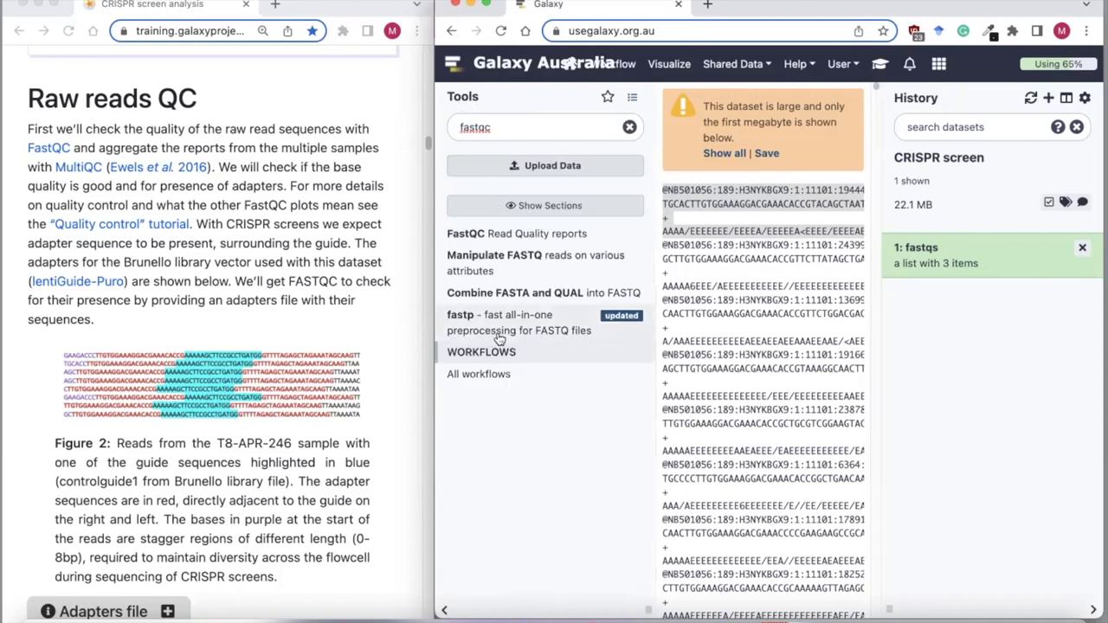
Open FastQC with the 1: fastqs collection as raw read input, scrolling to Adapter list
left_click(488, 235)
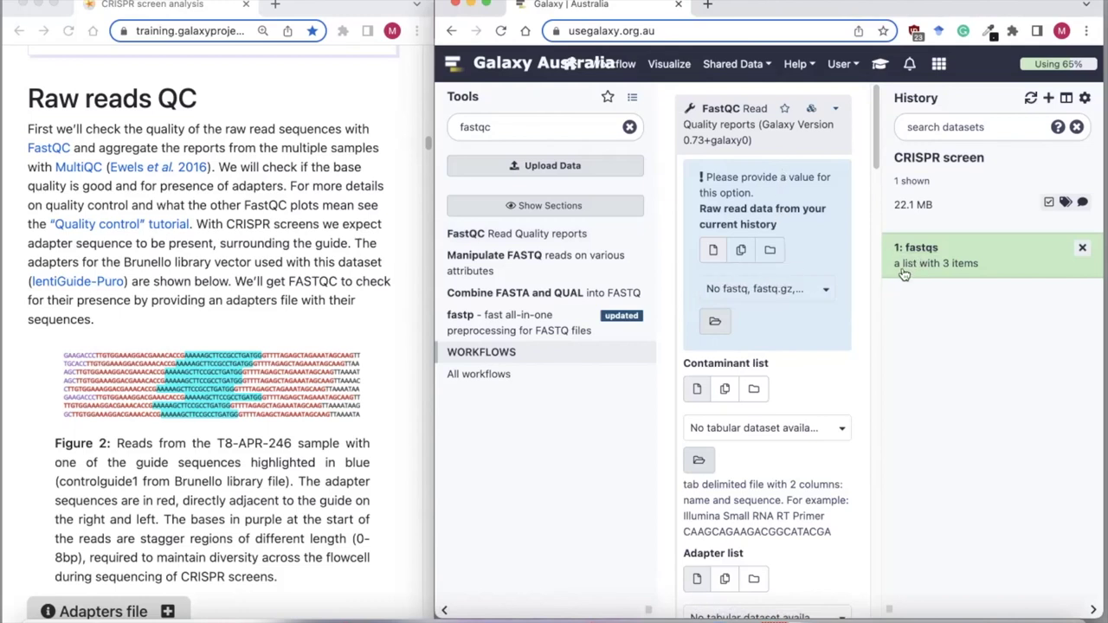
left_click(770, 252)
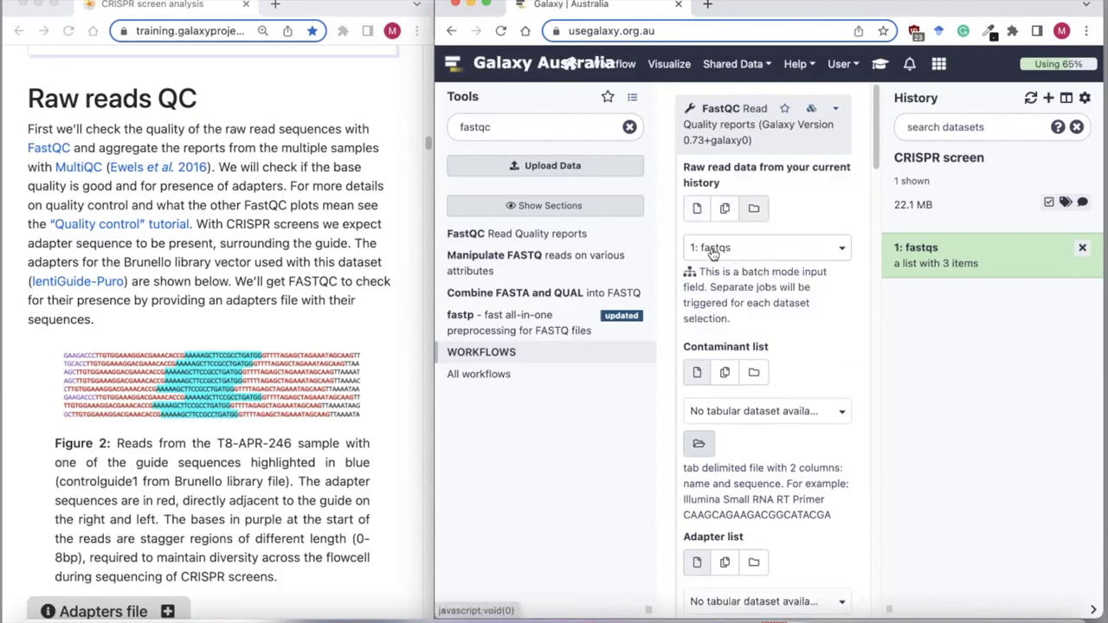
left_click(723, 250)
left_click(724, 251)
scroll(740, 262, "down", 5)
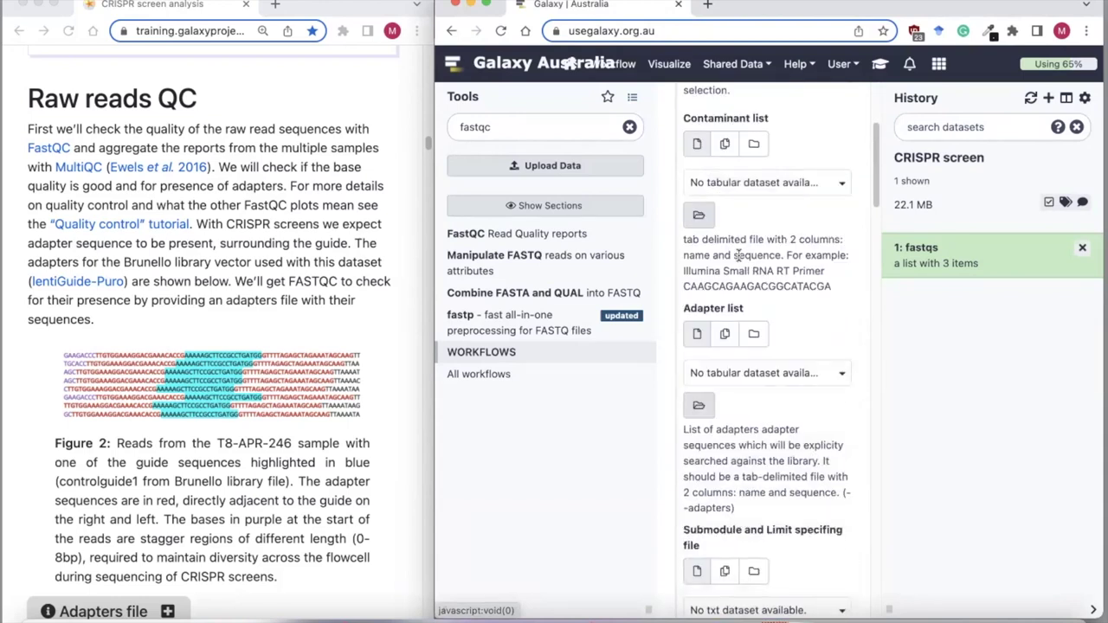
scroll(738, 254, "down", 2)
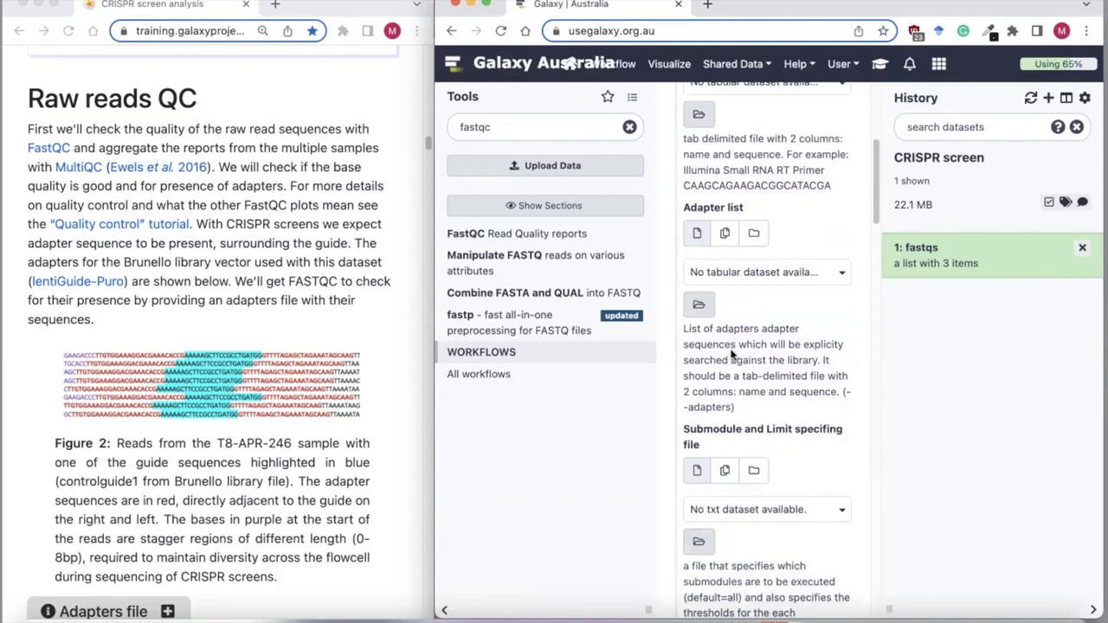
scroll(254, 461, "down", 5)
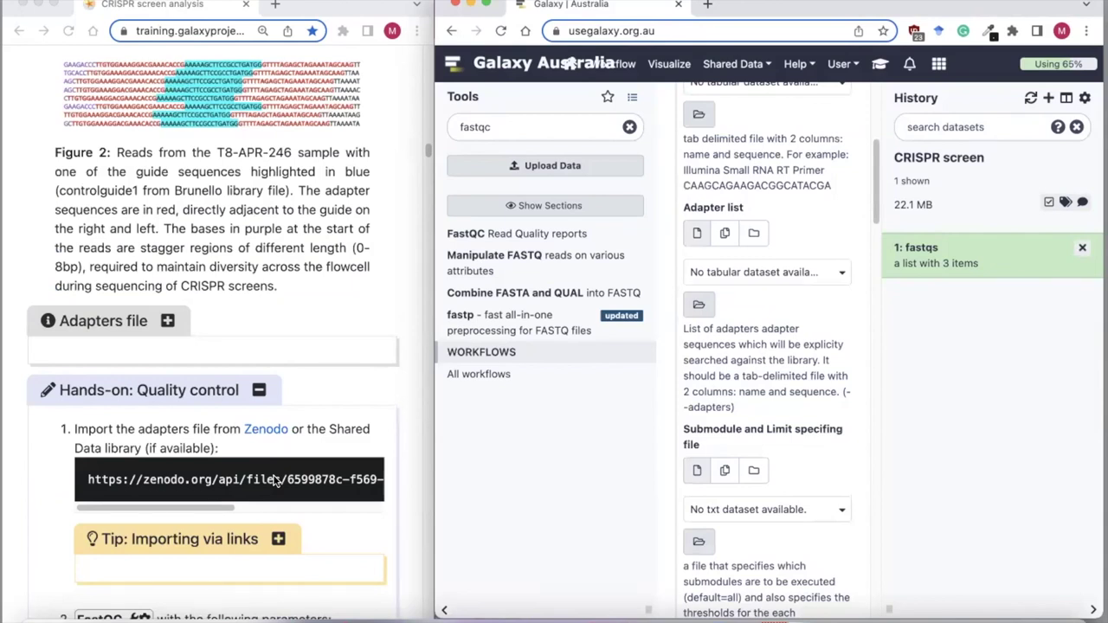
scroll(275, 481, "right", 5)
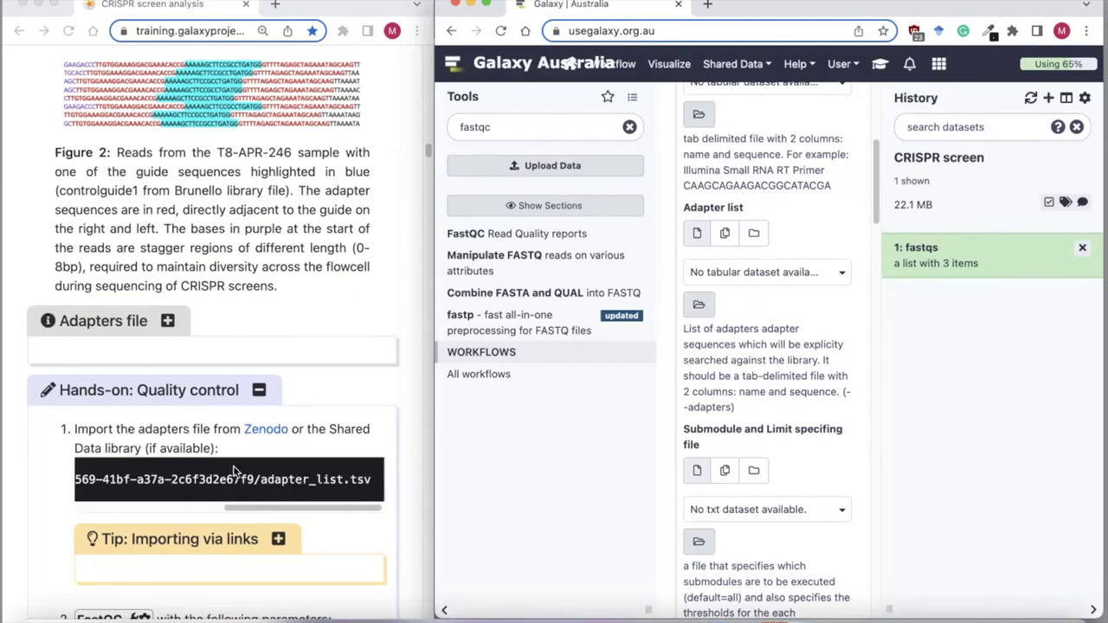
Fetch adapter_list.tsv into the history by pasting its Zenodo URL into Upload Data
left_click(279, 487)
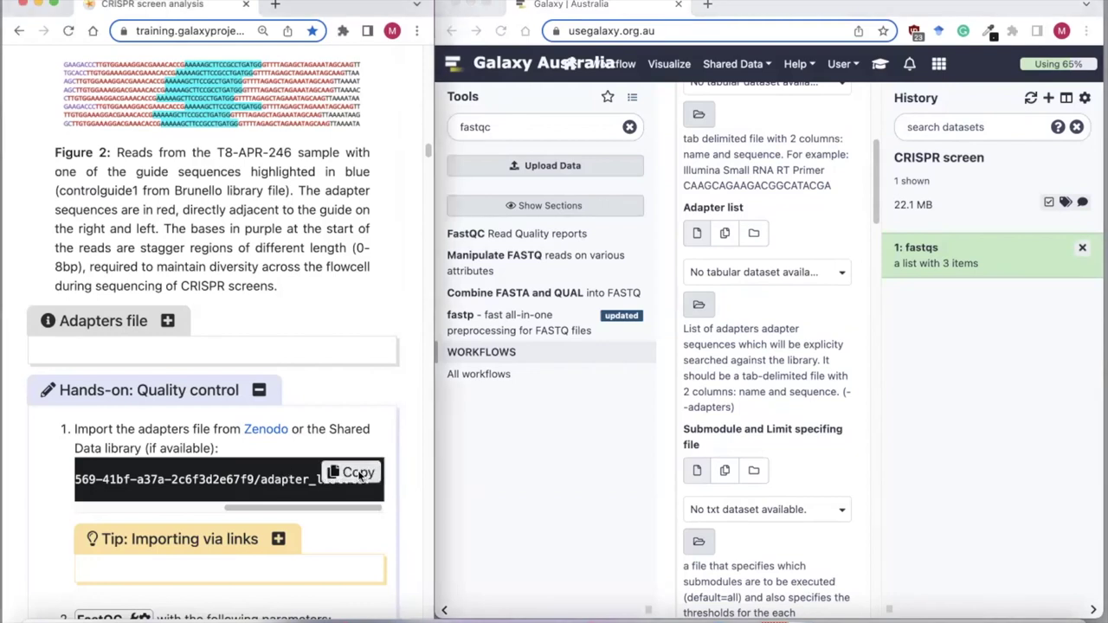
left_click(358, 474)
left_click(577, 164)
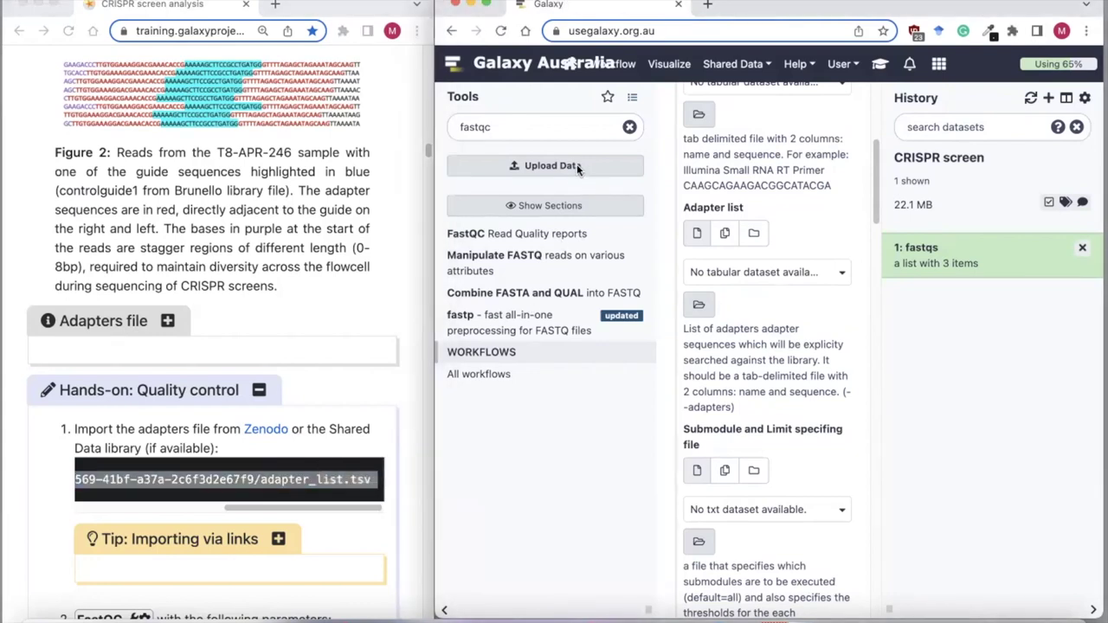
left_click(572, 165)
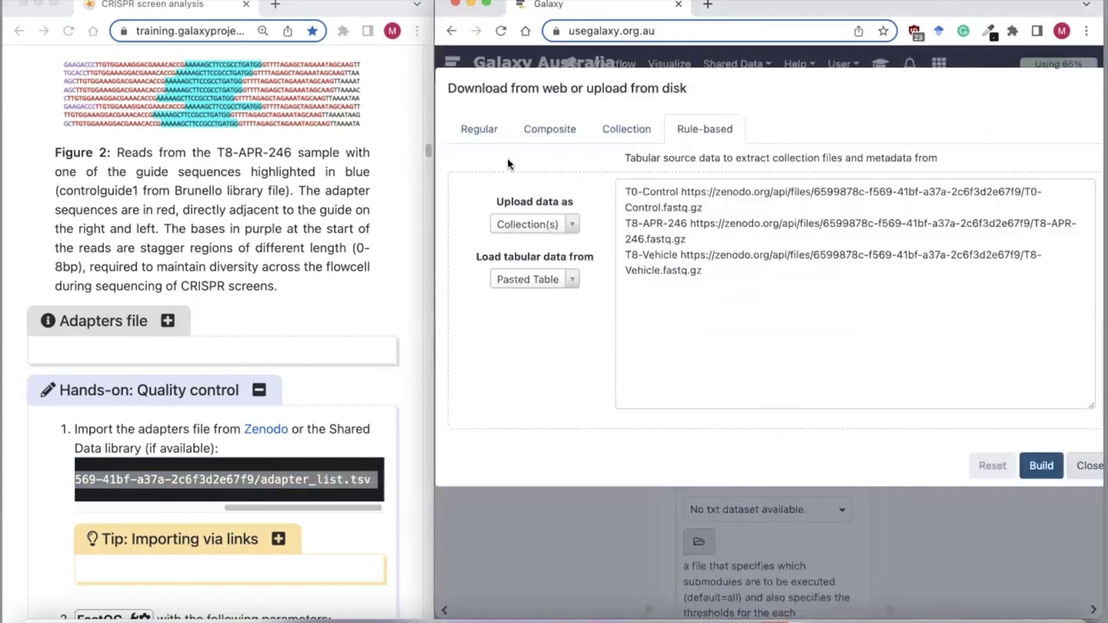
left_click(481, 130)
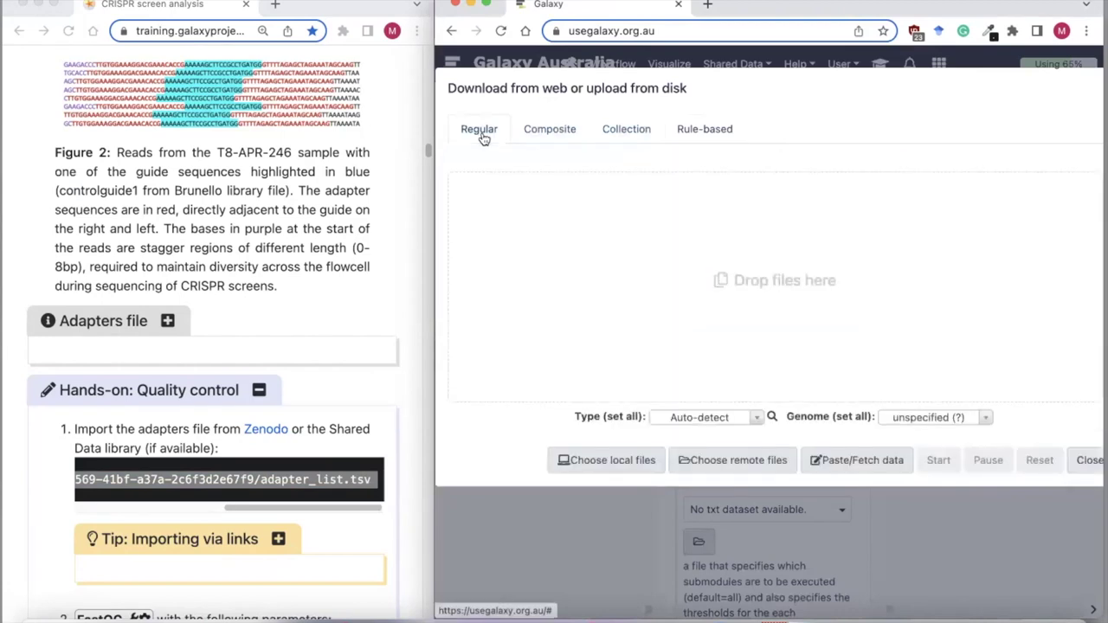
left_click(844, 459)
left_click(594, 283)
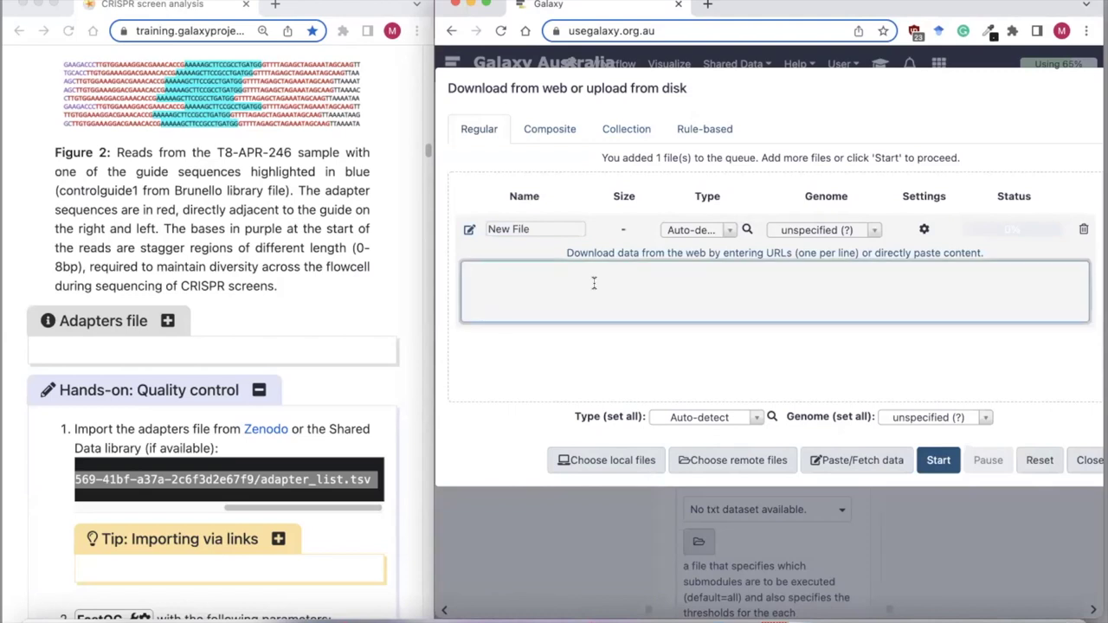
key("ctrl+v")
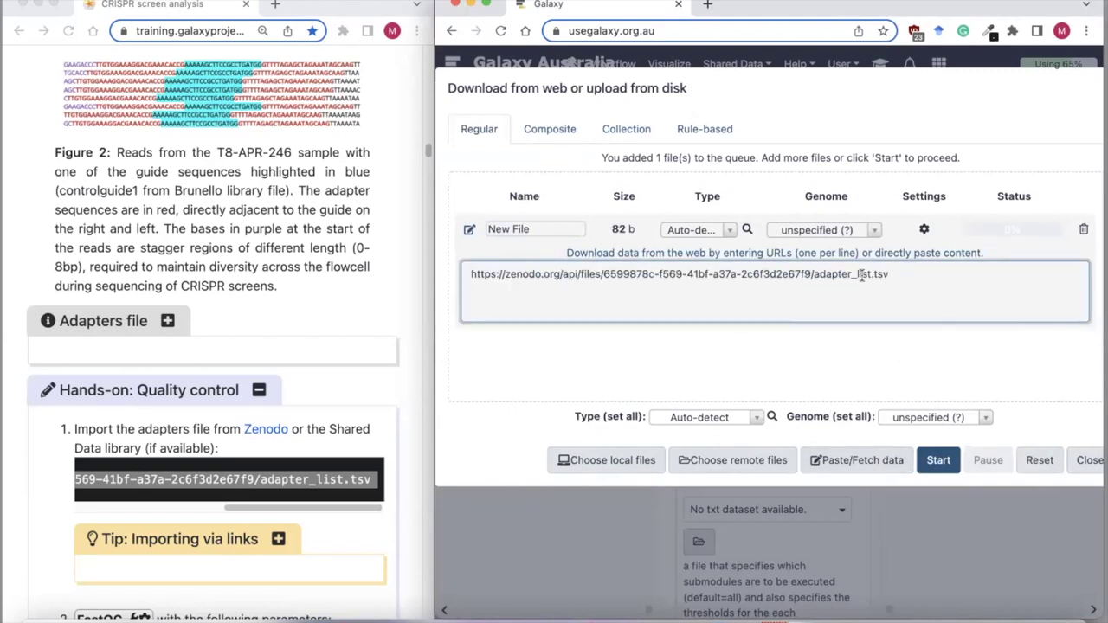
left_click(939, 461)
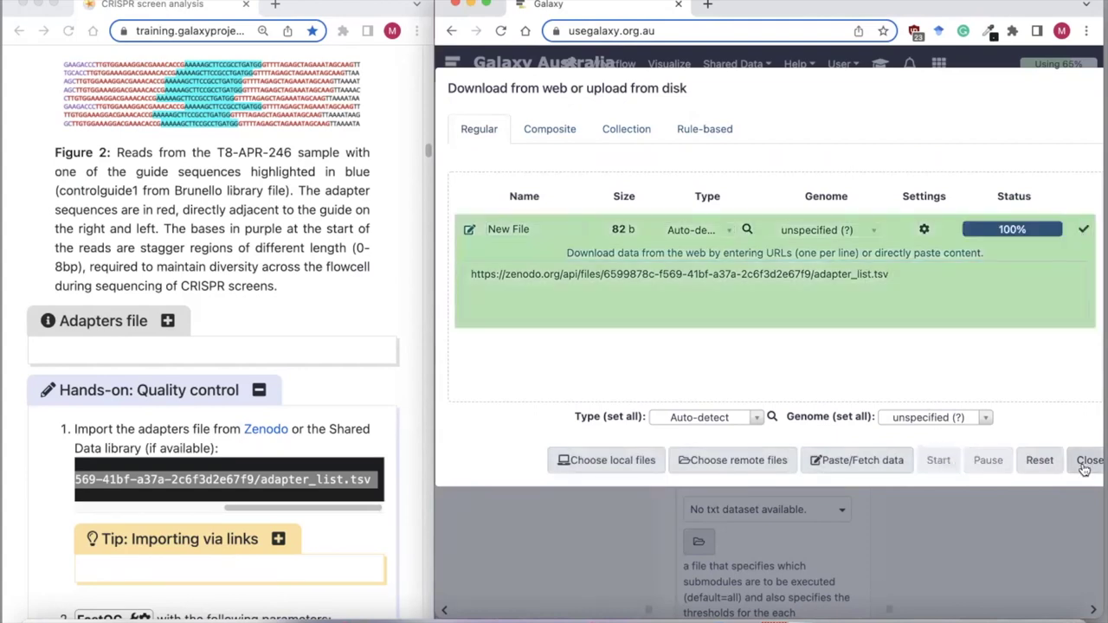
left_click(1084, 468)
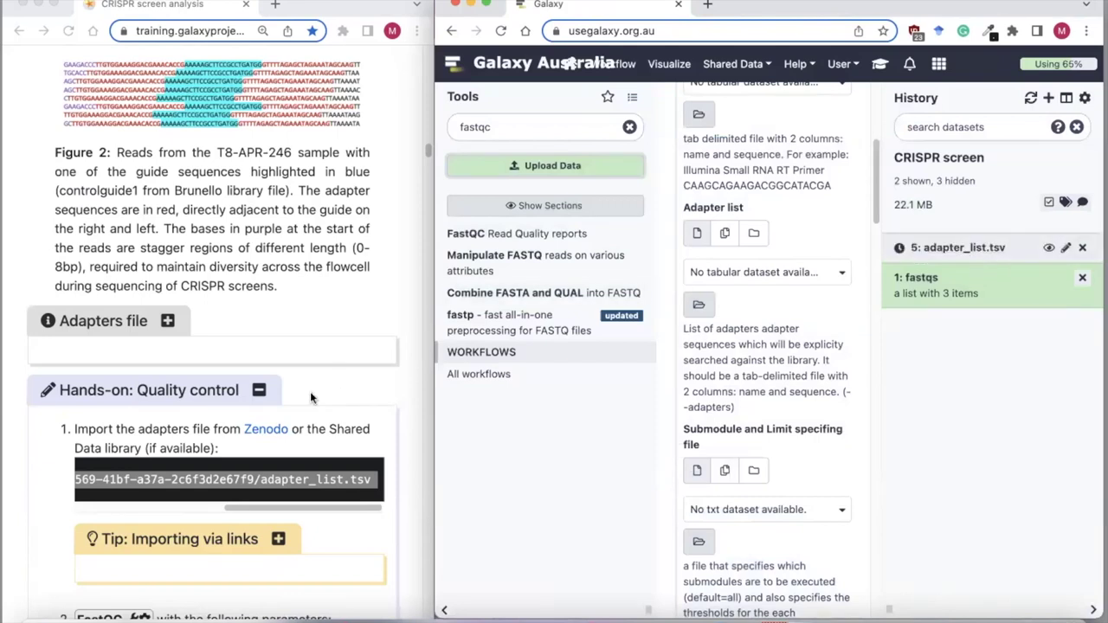
Enlarge the Galaxy page and zoom the tutorial page to 125%
scroll(311, 396, "up", 3)
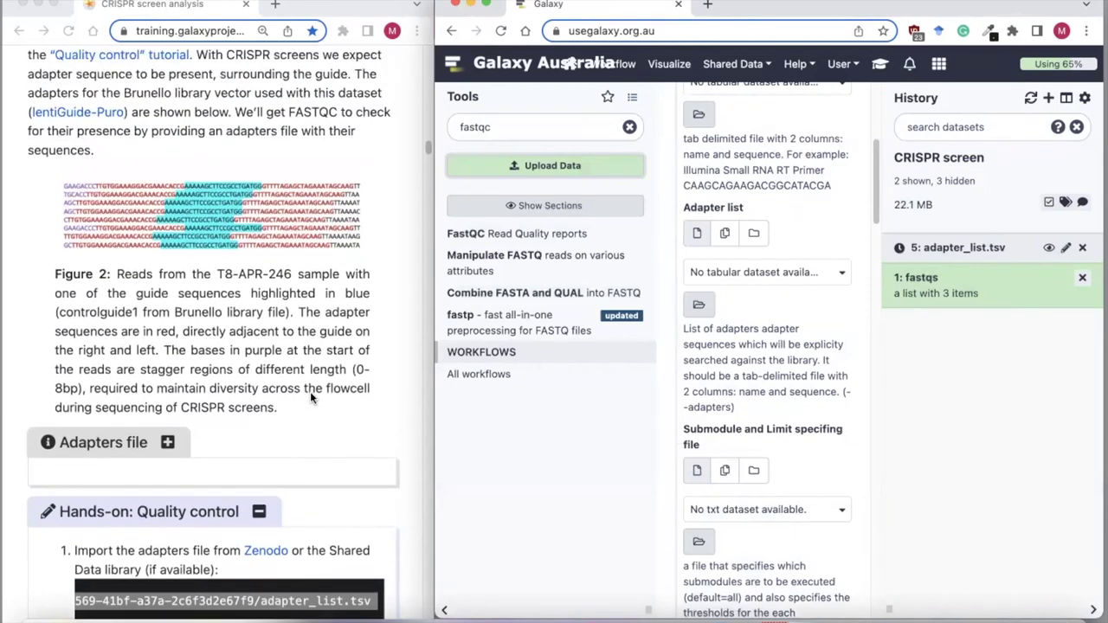
scroll(310, 392, "up", 1)
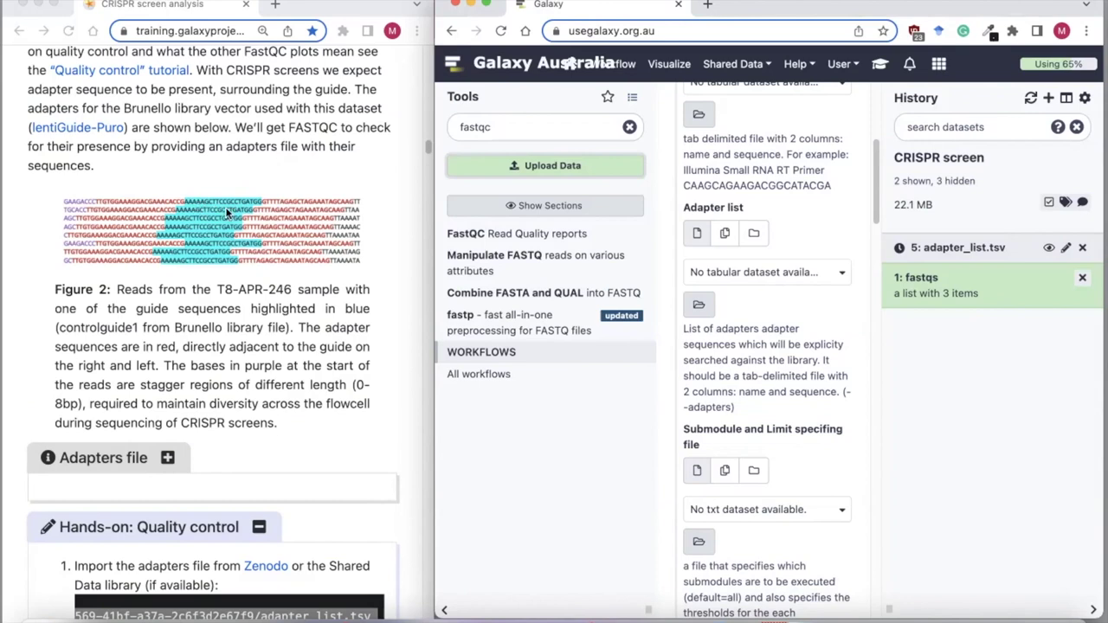
key("super+equal")
key("super+equal")
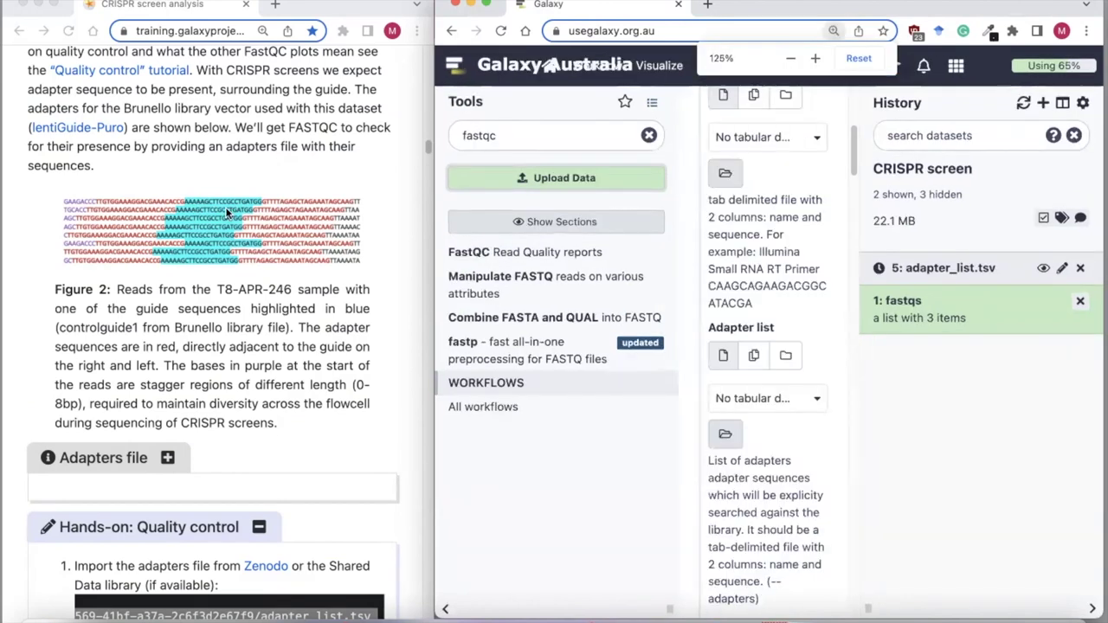
left_click(274, 255)
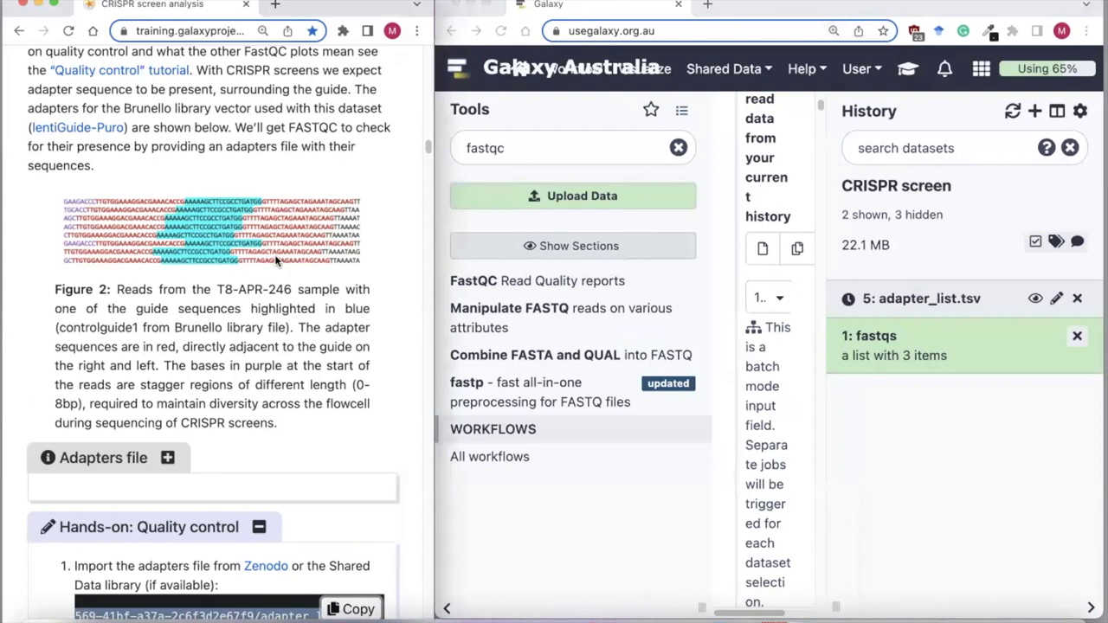
key("super+equal")
key("super+equal")
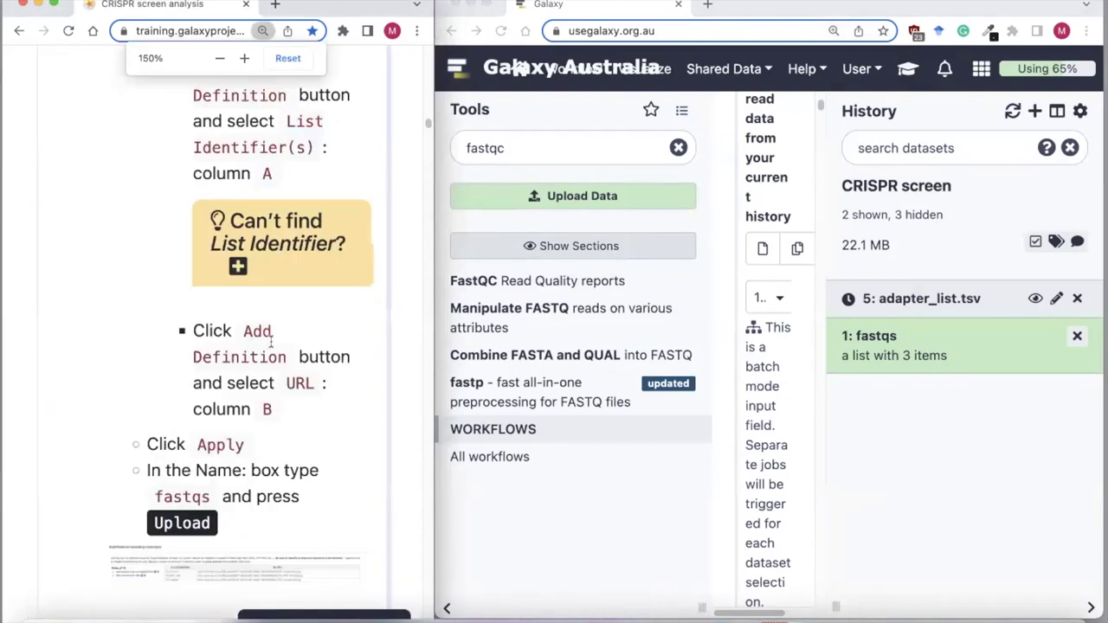
key("super+minus")
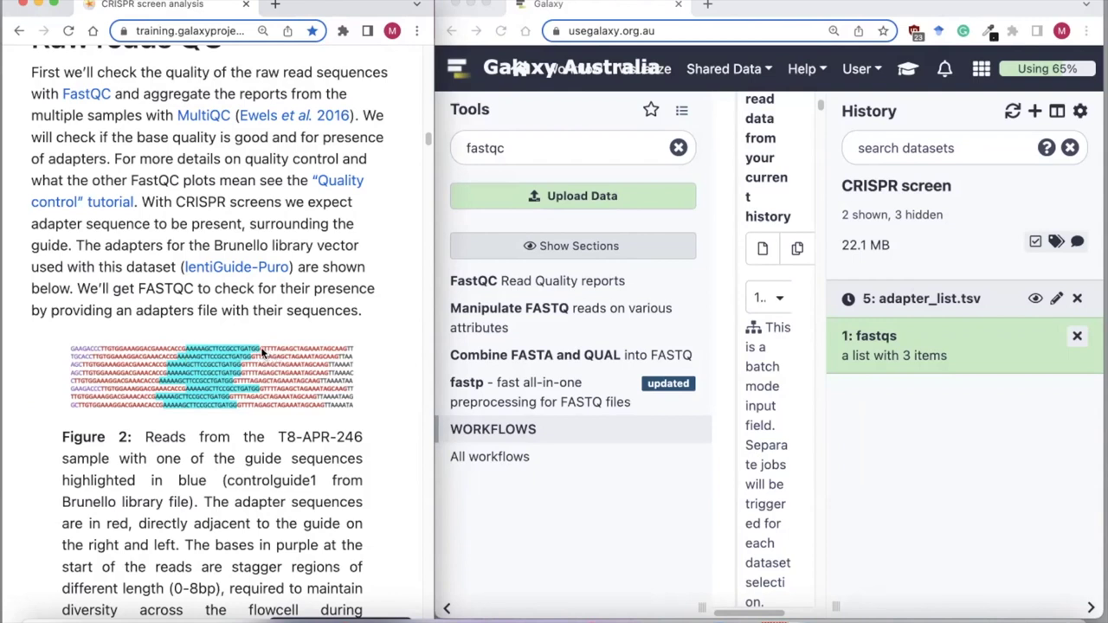
scroll(225, 338, "down", 1)
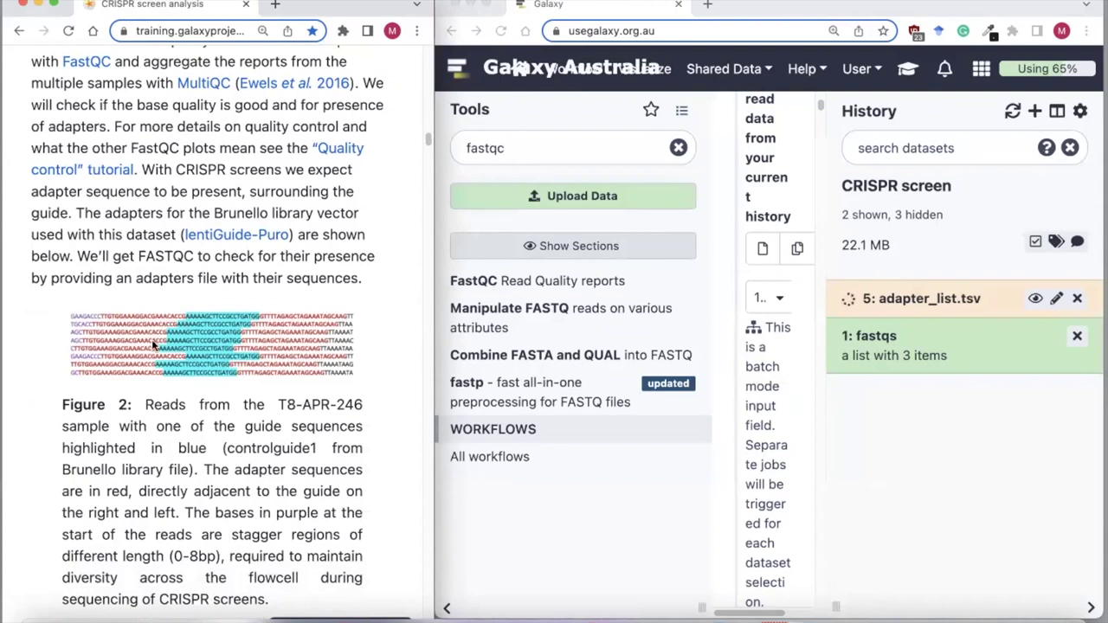
Narrow the Tools panel so the FastQC form fills more of the Galaxy window
scroll(158, 349, "down", 1)
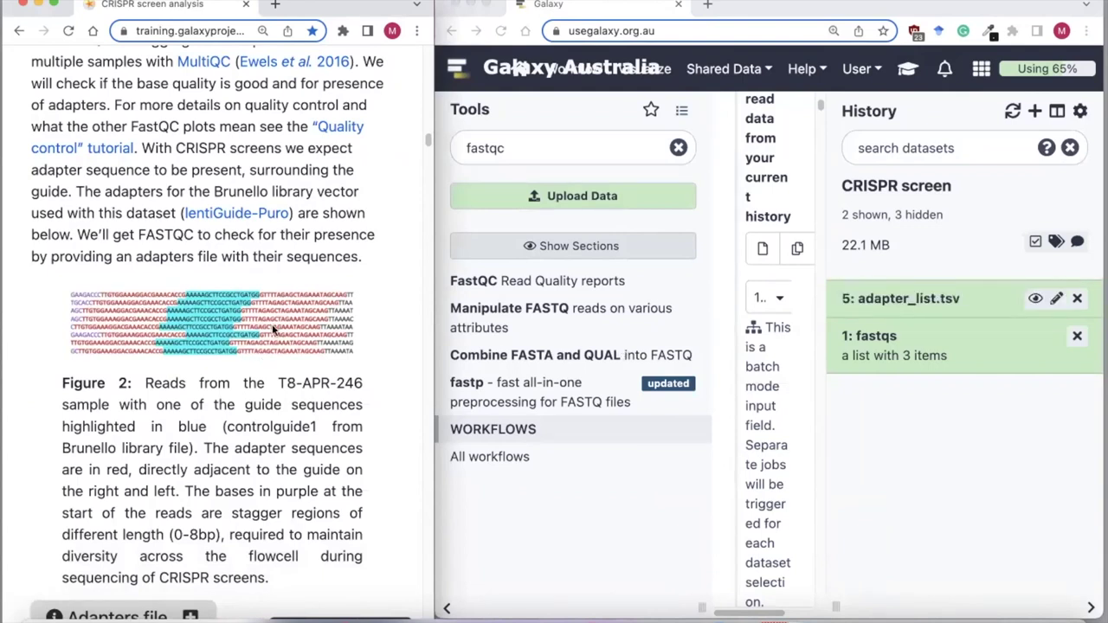
left_click(697, 608)
left_click_drag(700, 609, 459, 581)
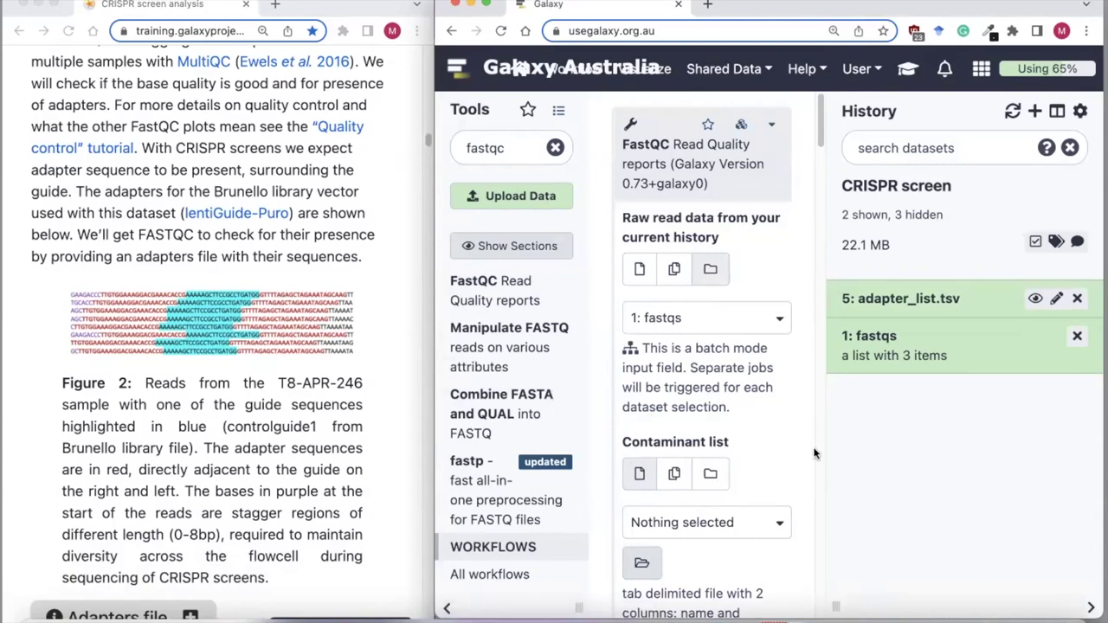
Reset Galaxy's zoom and set FastQC's adapter list to 5: adapter_list.tsv
key("ctrl+minus")
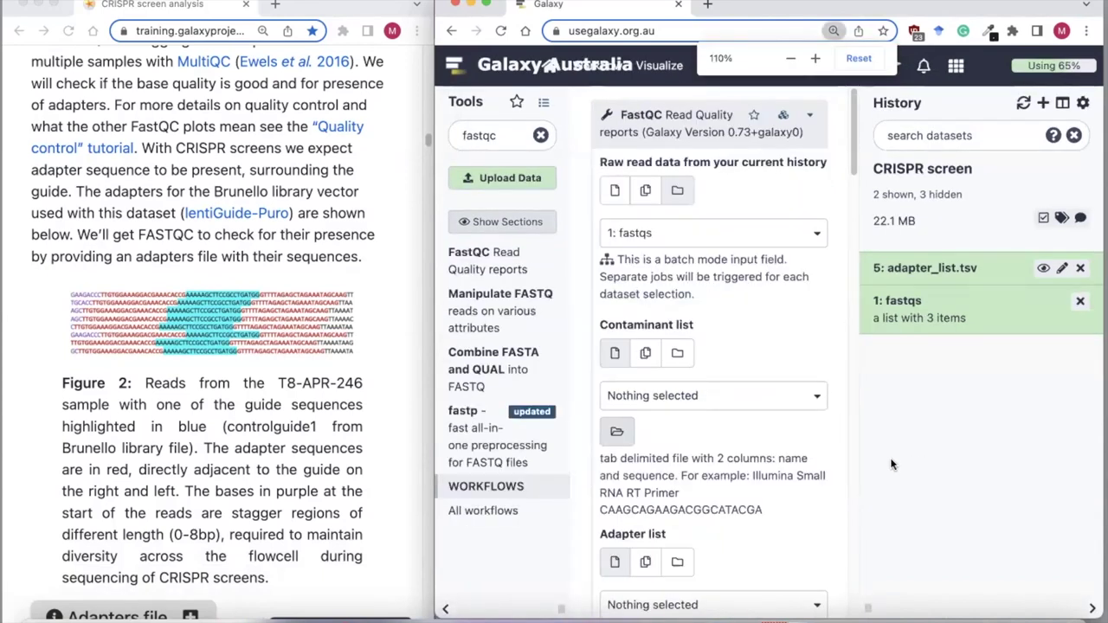
key("ctrl+minus")
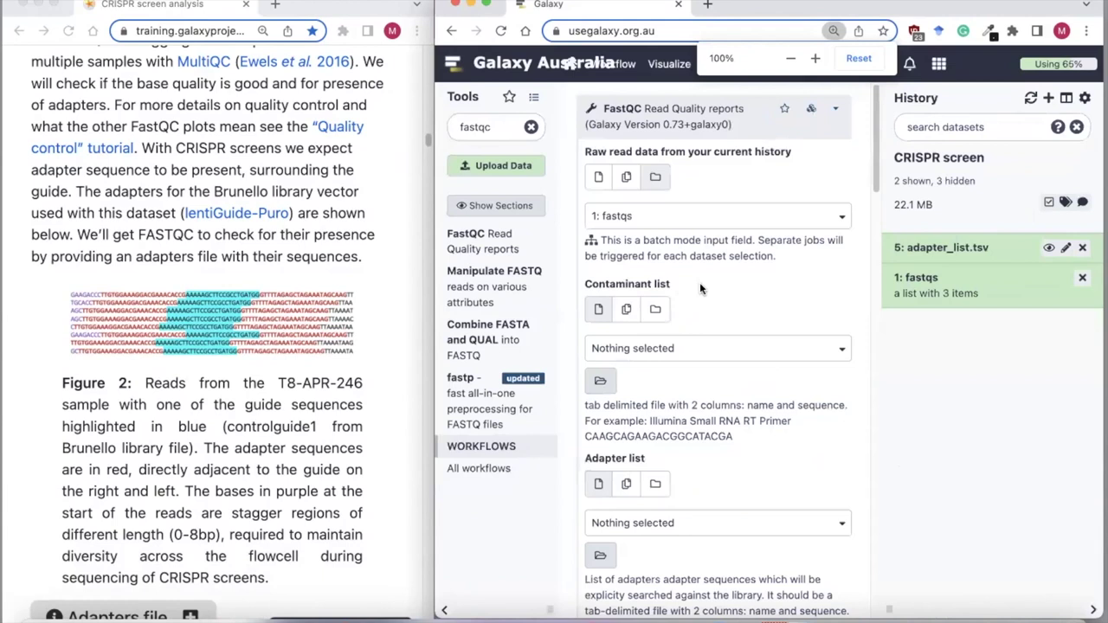
scroll(655, 226, "down", 2)
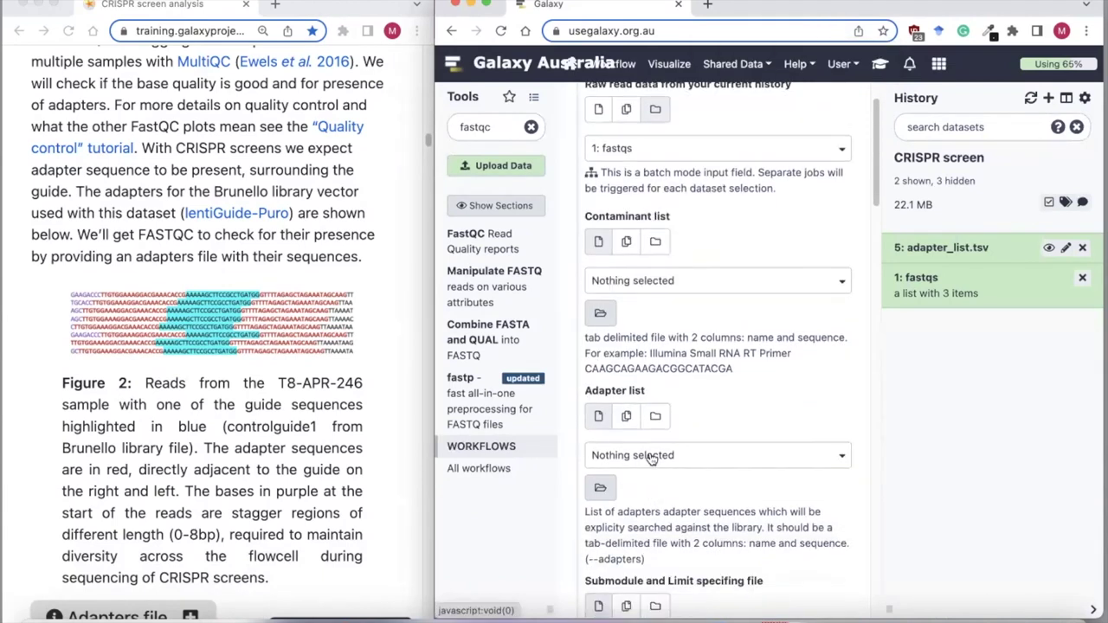
left_click(650, 456)
left_click(652, 531)
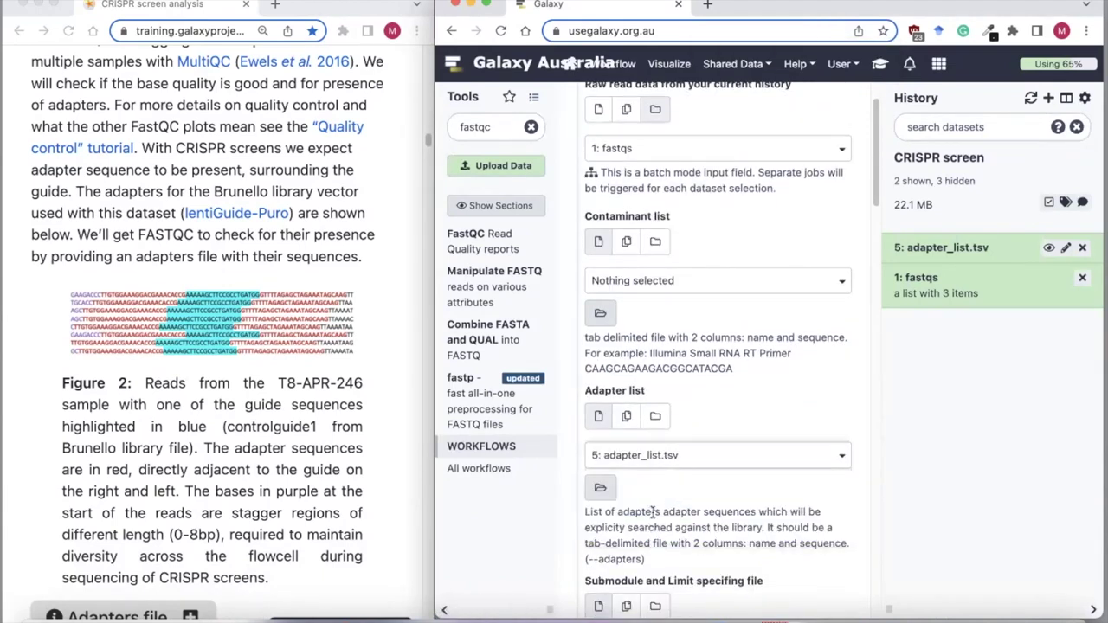
Preview the six-line adapter_list.tsv dataset in the history and scroll to Execute
scroll(649, 464, "down", 1)
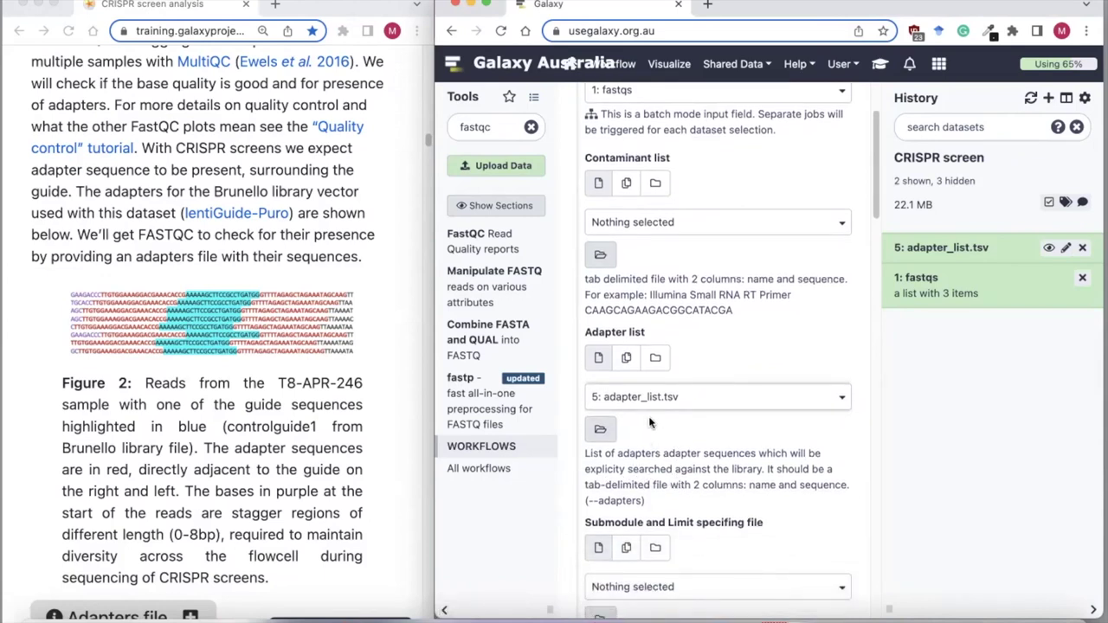
scroll(670, 450, "down", 1)
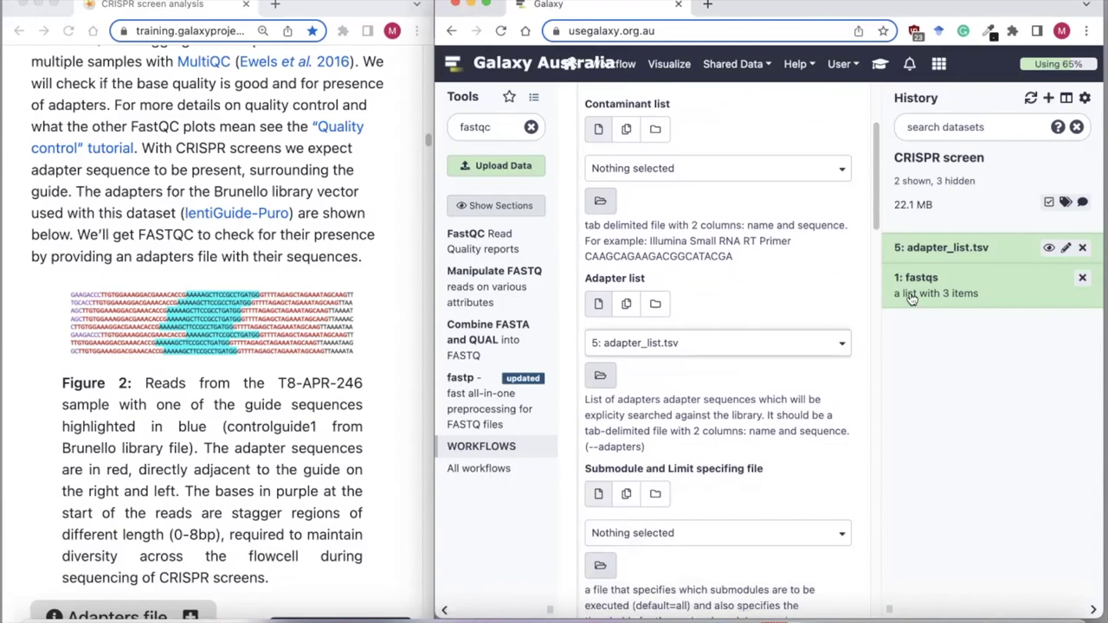
left_click(947, 251)
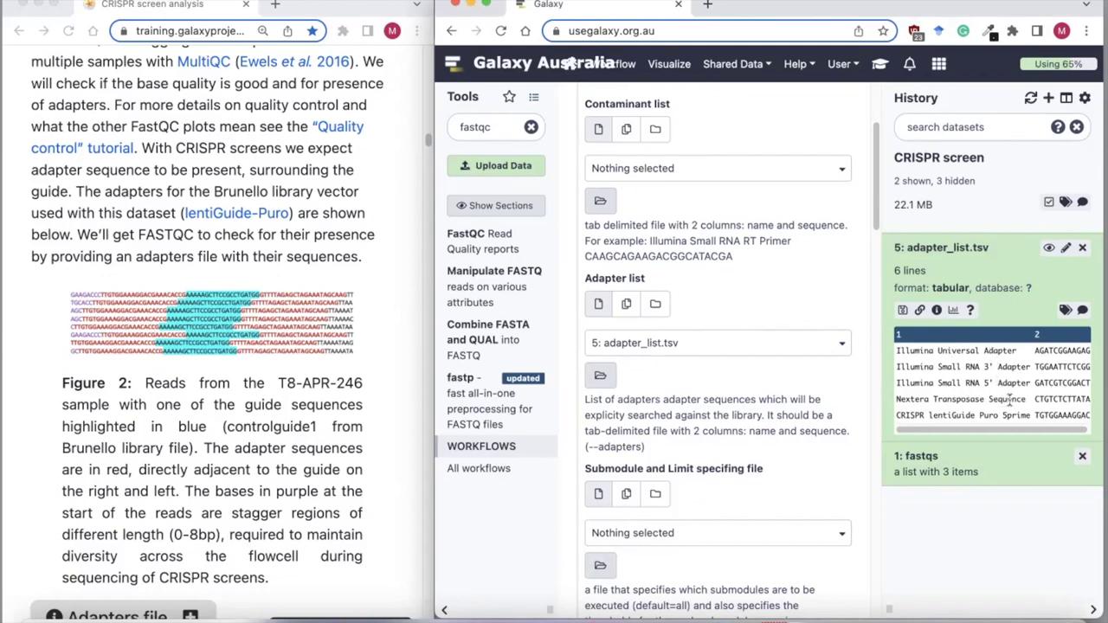
scroll(1008, 400, "right", 1)
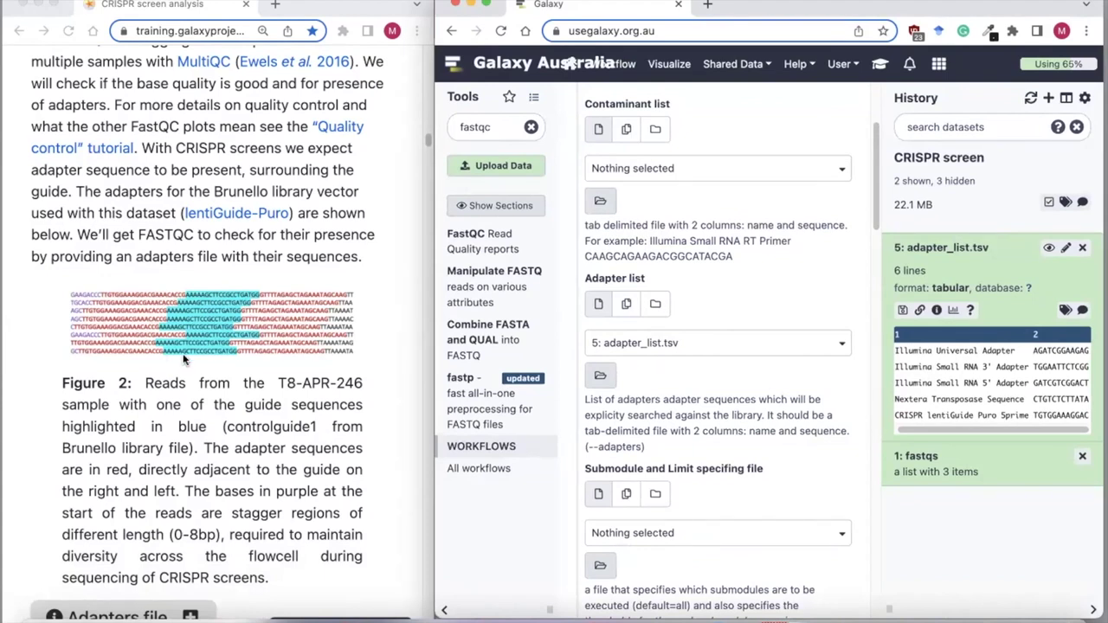
scroll(725, 415, "down", 10)
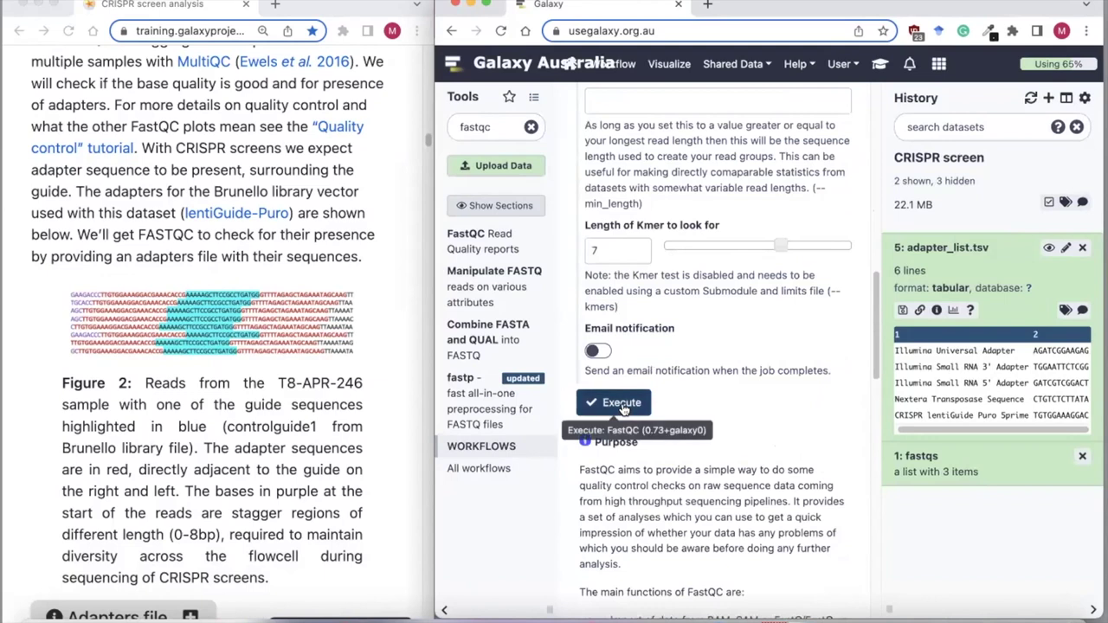
Run FastQC on the fastqs collection, adding Webpage and RawData output lists
left_click(620, 405)
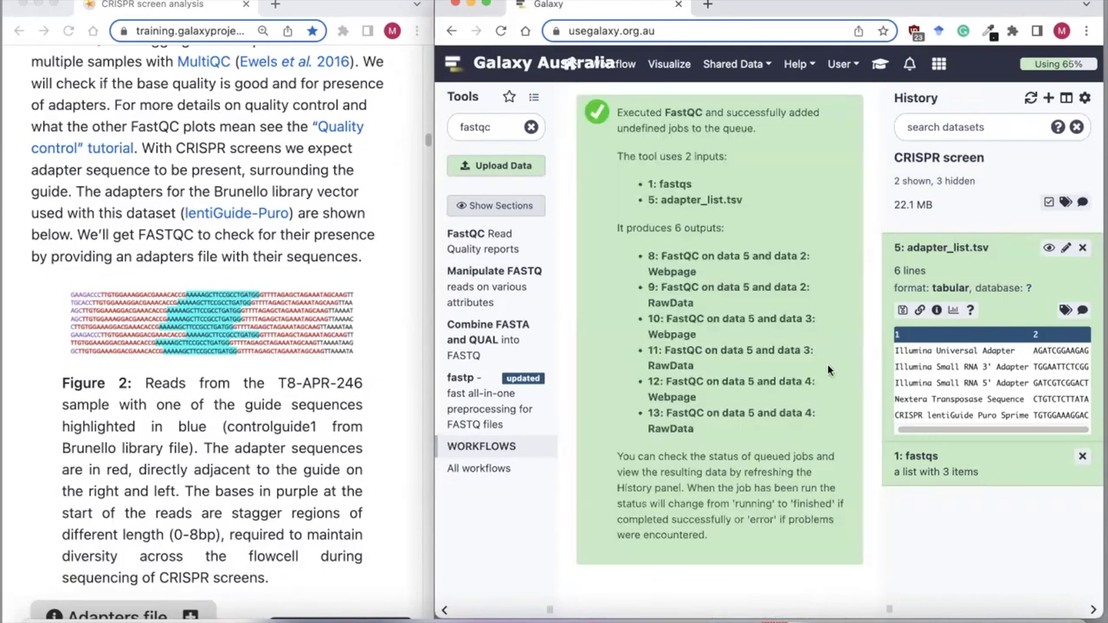
scroll(241, 450, "down", 2)
scroll(241, 451, "down", 5)
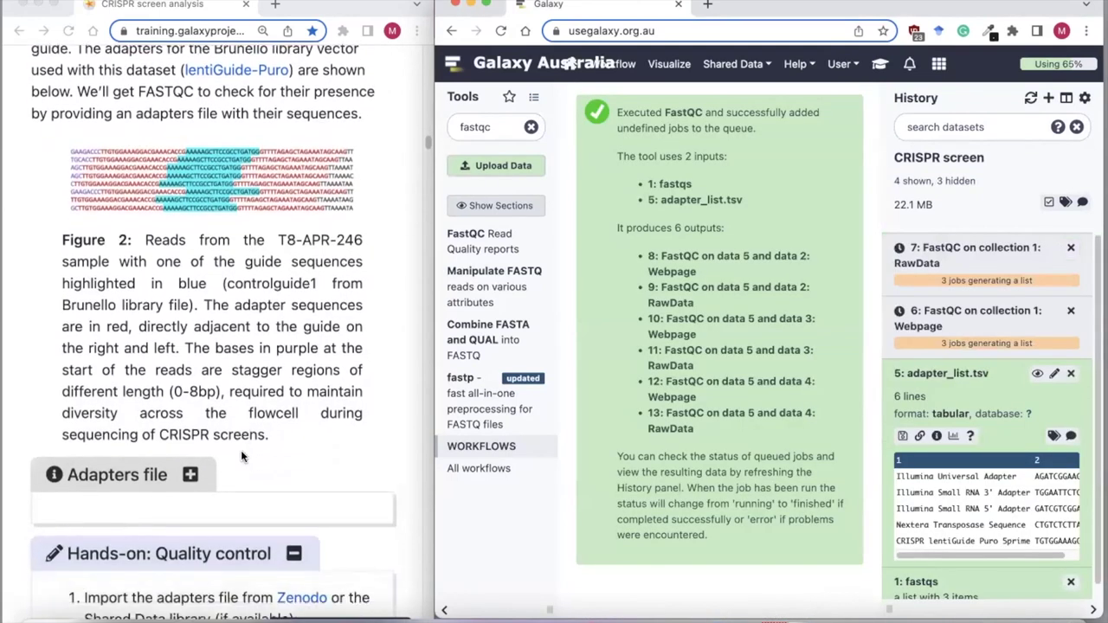
scroll(240, 450, "down", 5)
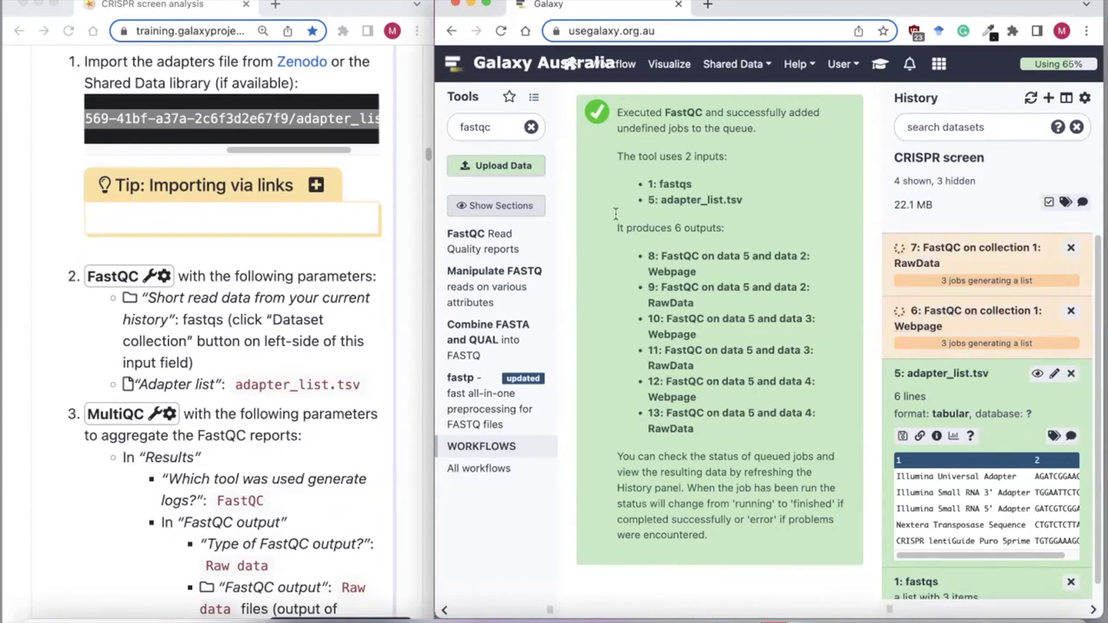
Search the tools for multiqc and open the MultiQC form
left_click_drag(490, 127, 449, 128)
type("multiqc")
left_click(477, 273)
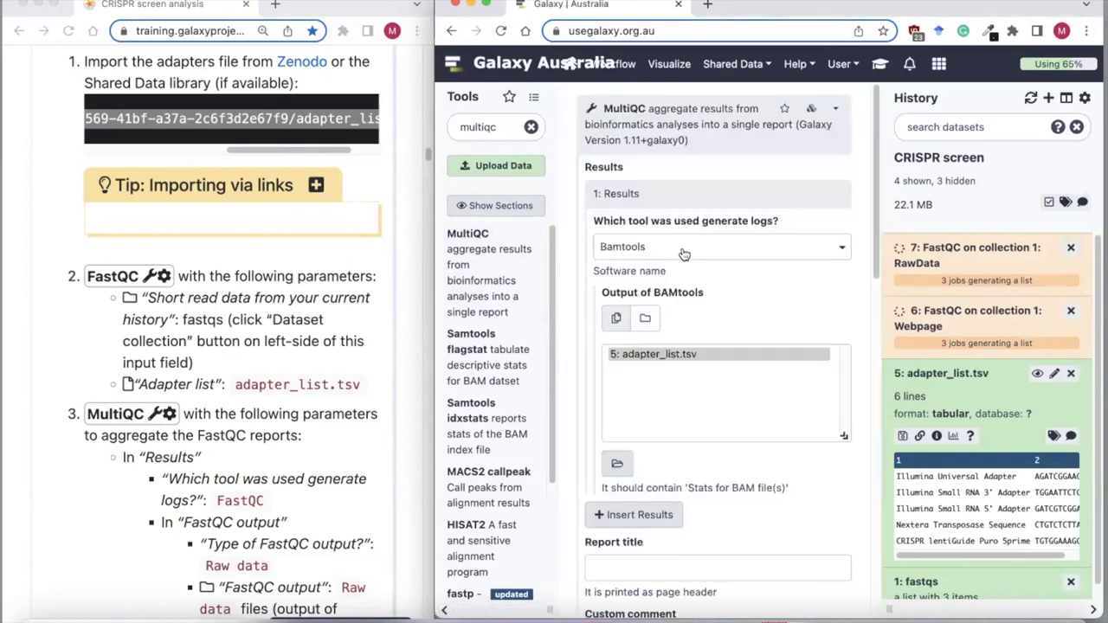
Run MultiQC on FastQC logs from collection 7: FastQC on collection 1: RawData
left_click(635, 252)
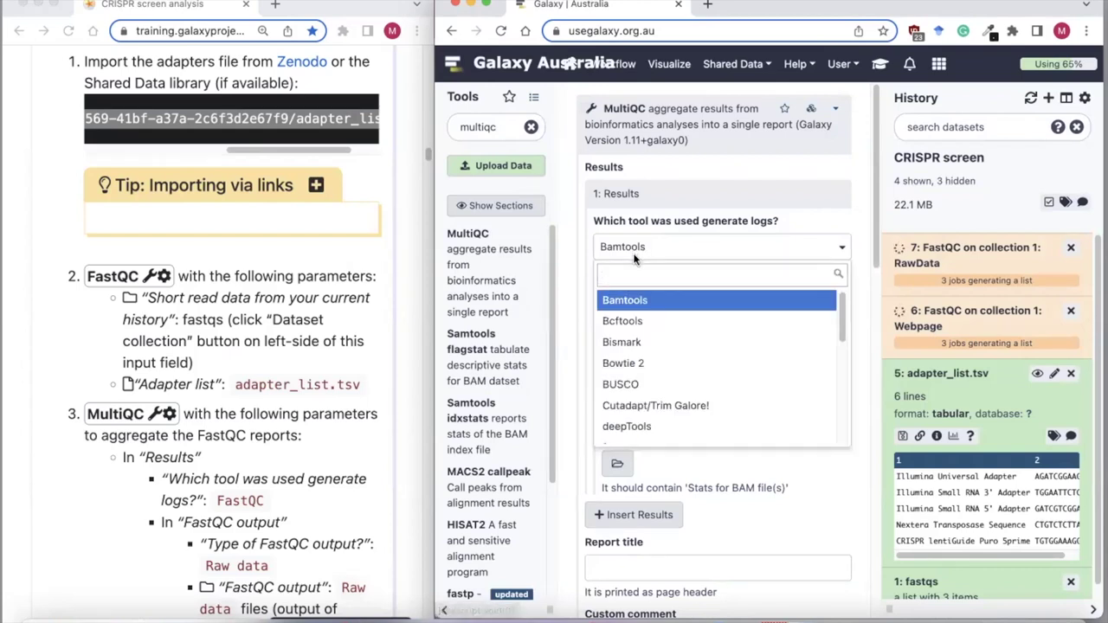
type("fastqc")
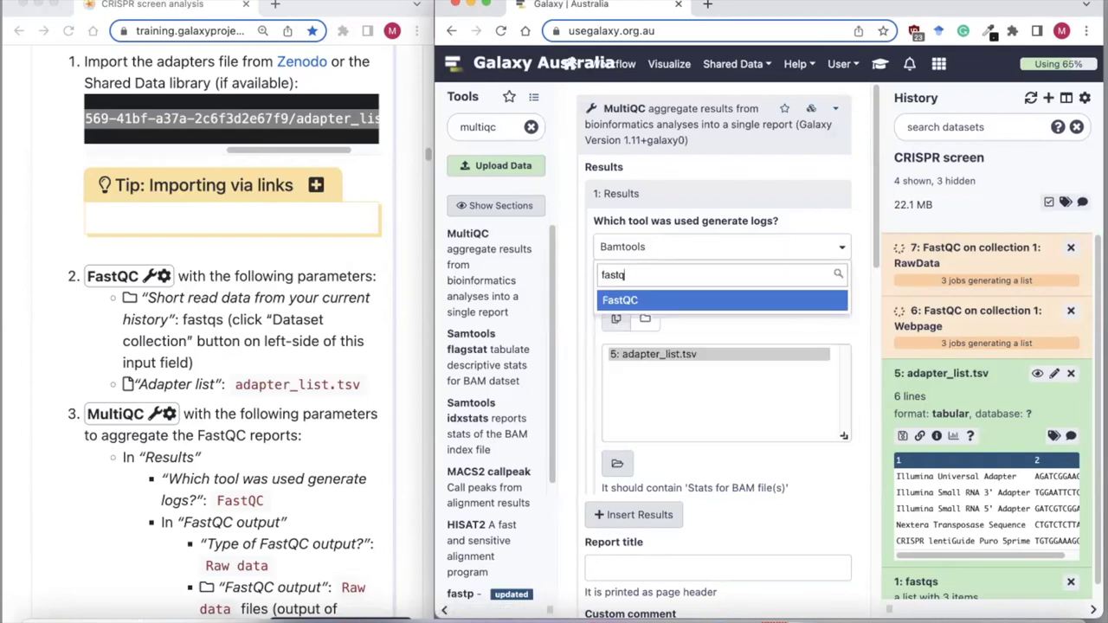
left_click(617, 300)
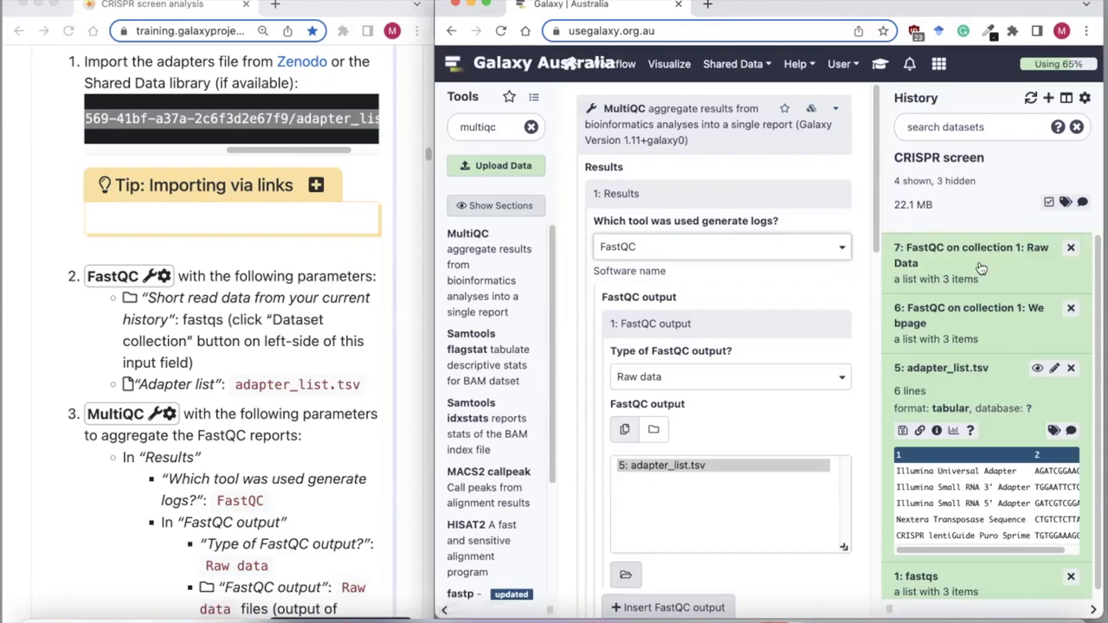
scroll(671, 312, "down", 1)
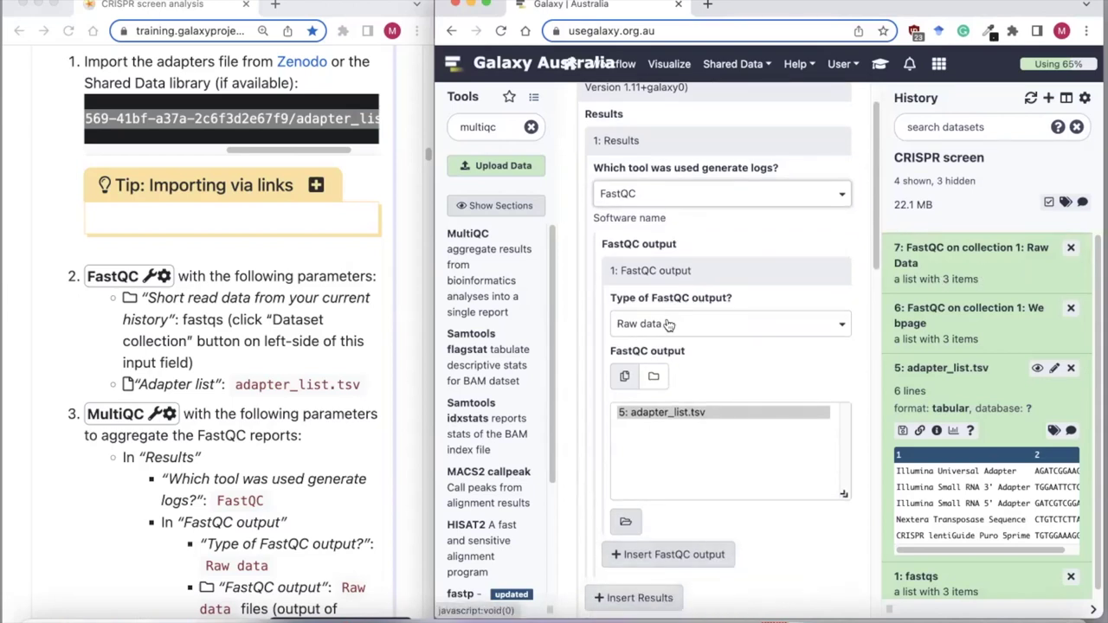
left_click(654, 379)
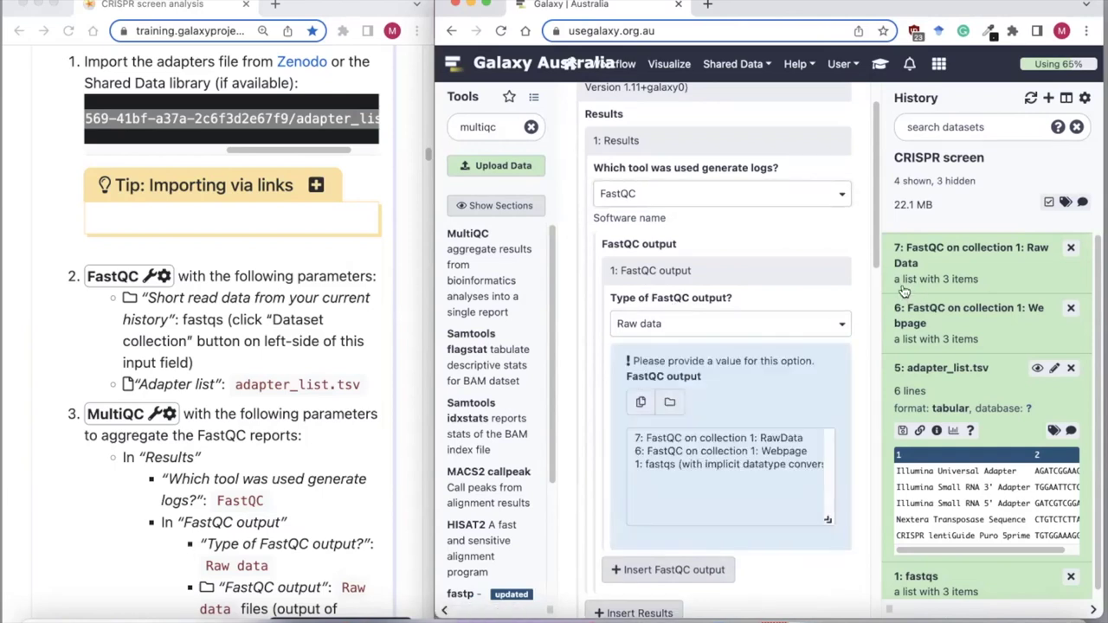
left_click(692, 439)
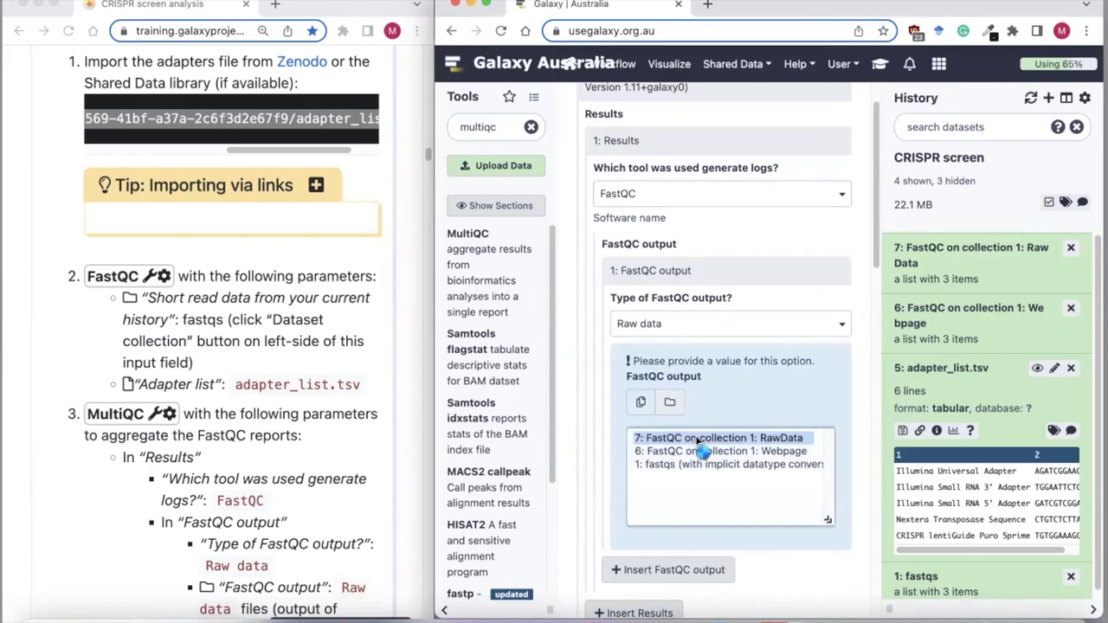
scroll(746, 504, "down", 6)
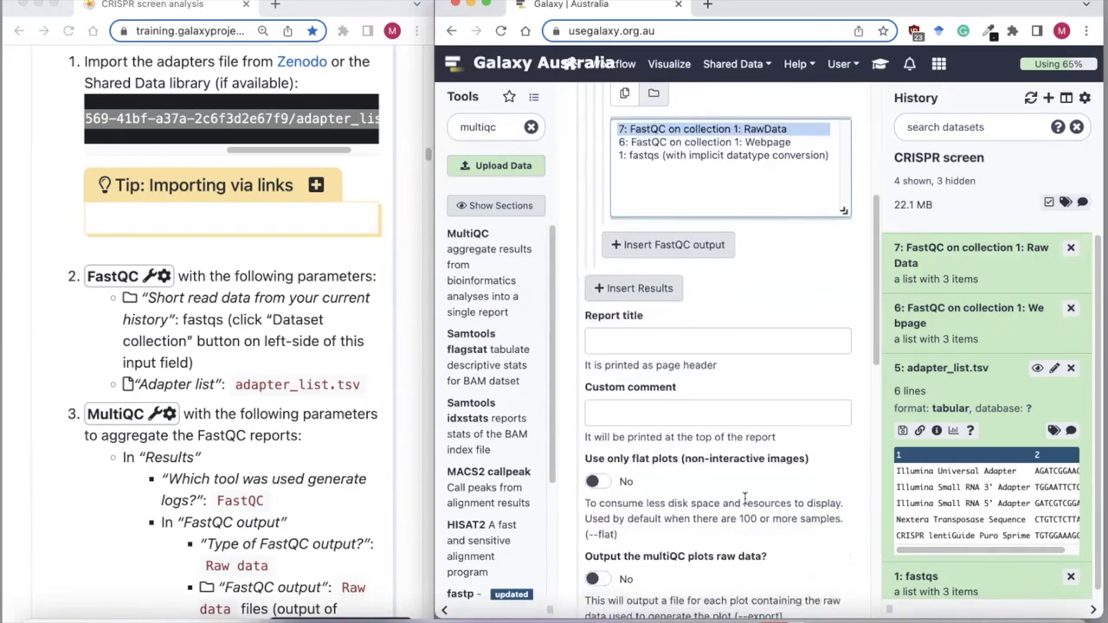
left_click(616, 530)
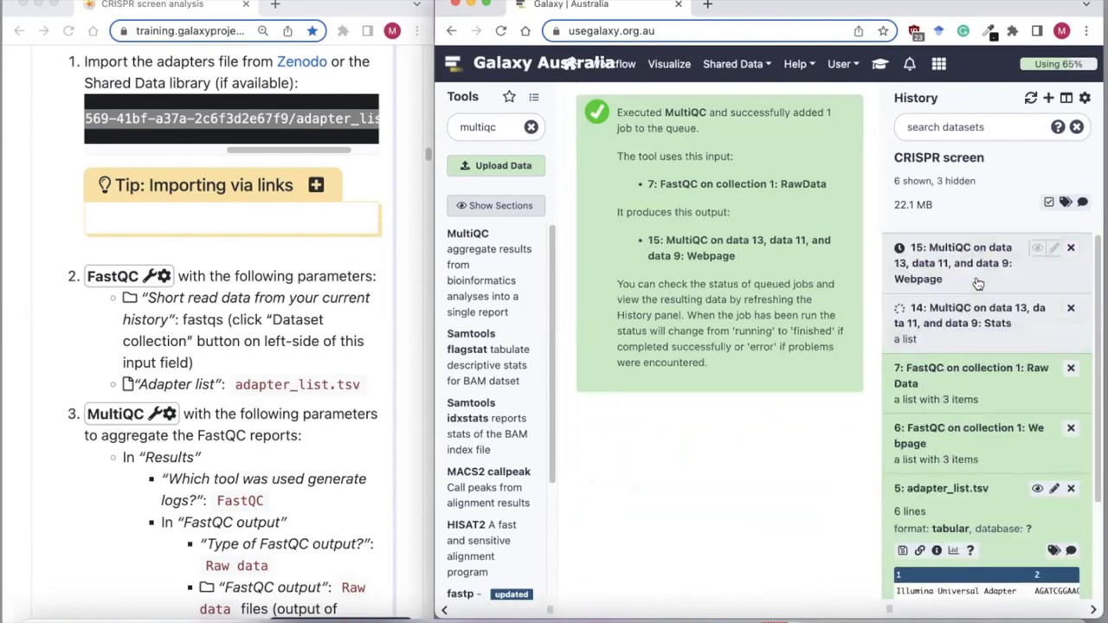
Wait for MultiQC outputs 14 (Stats) and 15 (Webpage) to finish in the history
scroll(364, 476, "down", 5)
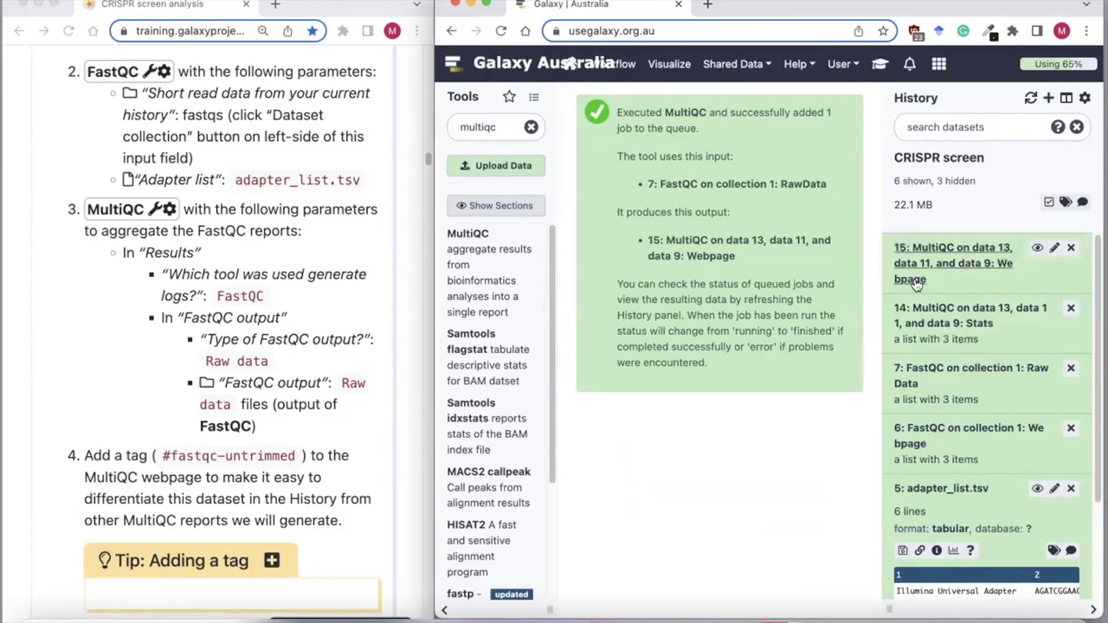
Tag MultiQC webpage dataset 15 with #fastqc-untrimmed
left_click(957, 294)
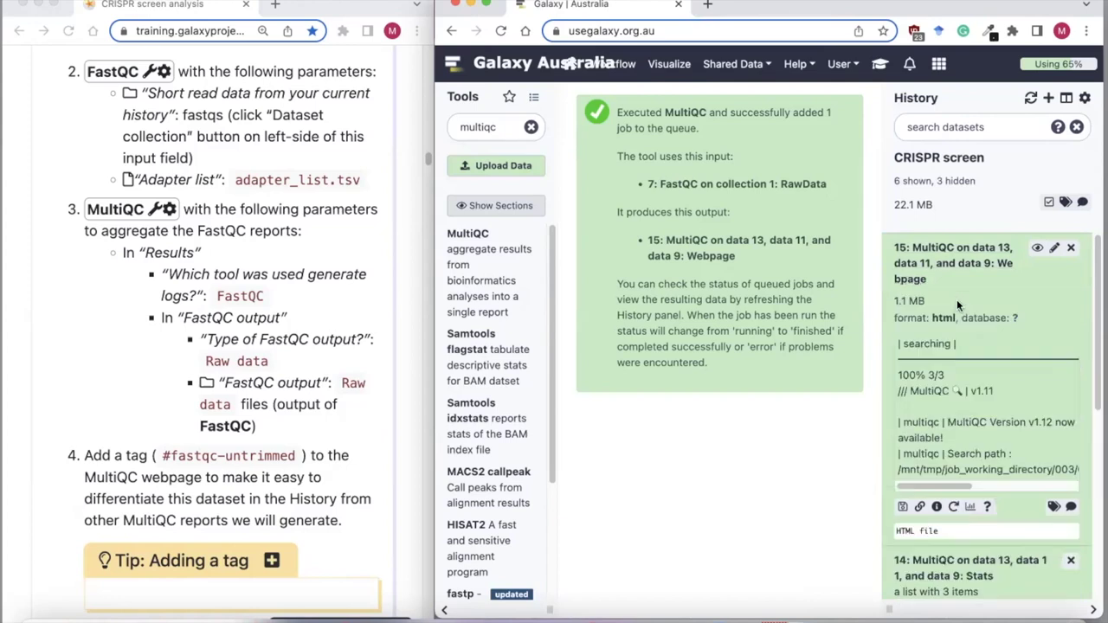
left_click(1055, 509)
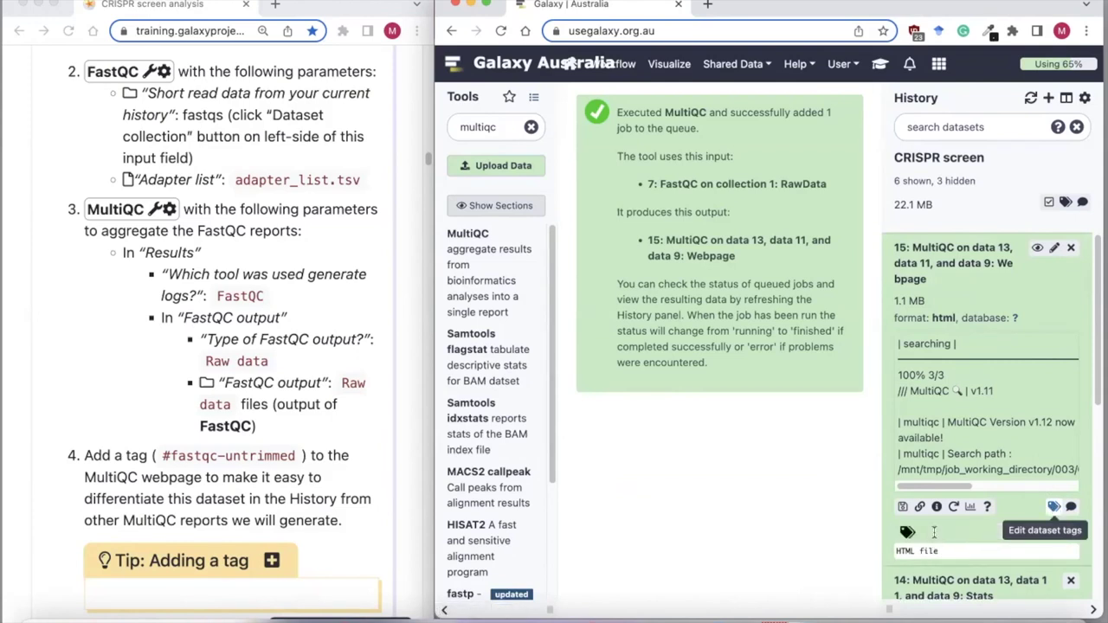
type("#fastqc-untrimmed")
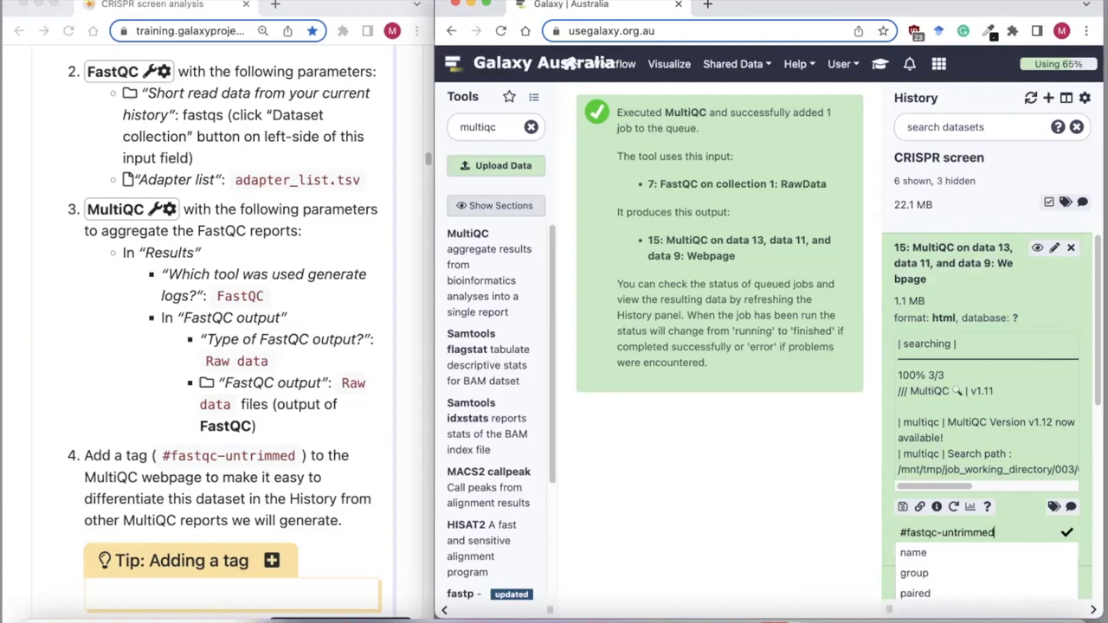
key("Return")
left_click(935, 277)
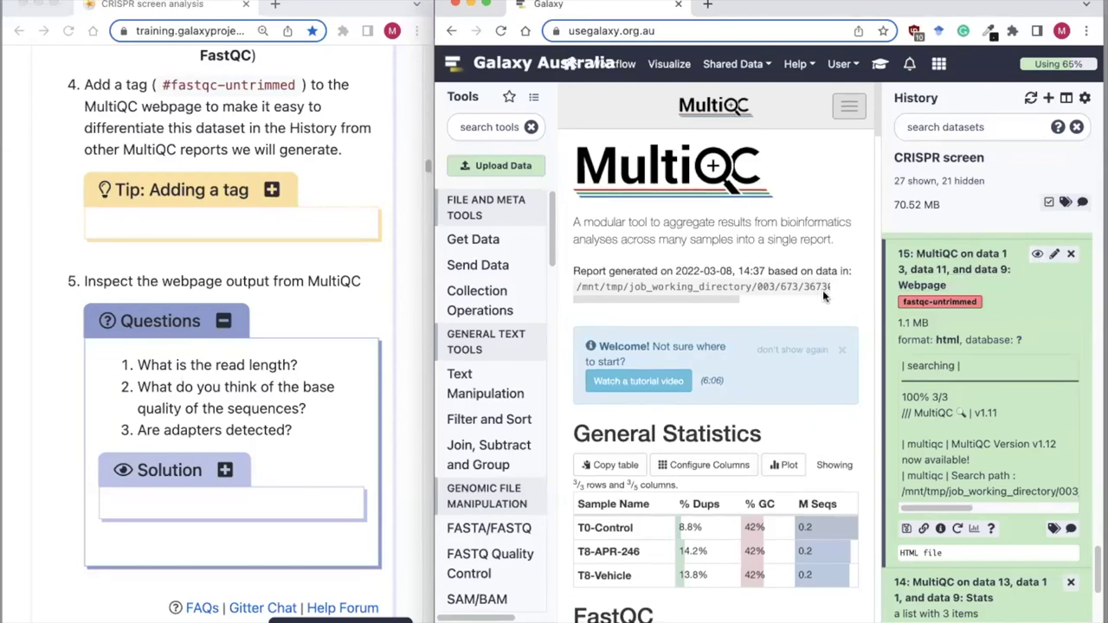
scroll(823, 290, "down", 1)
scroll(823, 295, "down", 3)
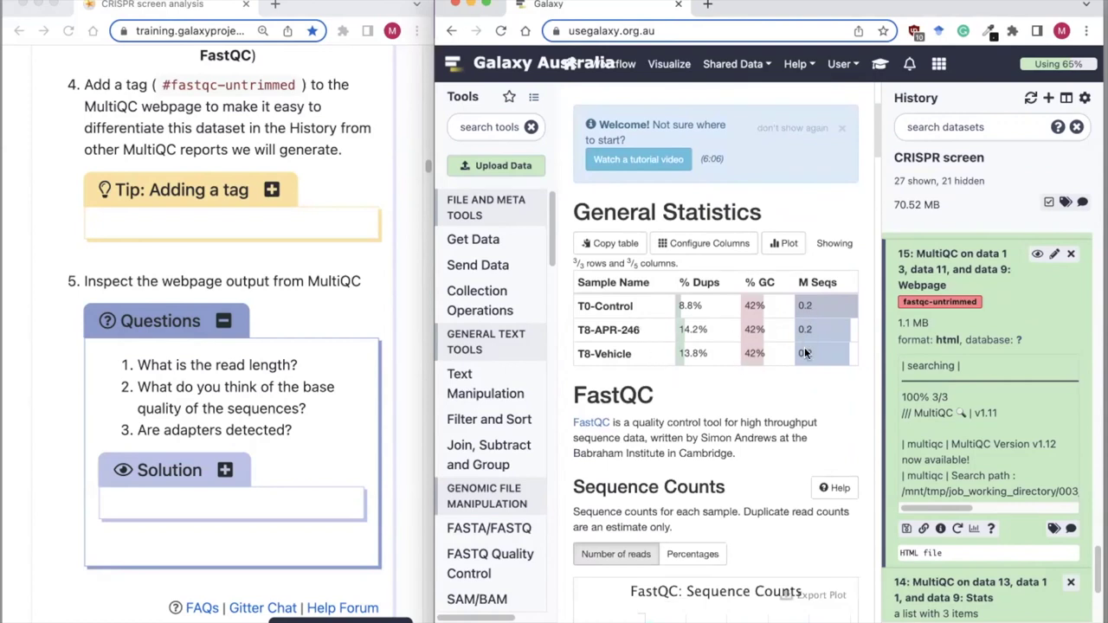
scroll(805, 351, "down", 3)
scroll(804, 347, "up", 1)
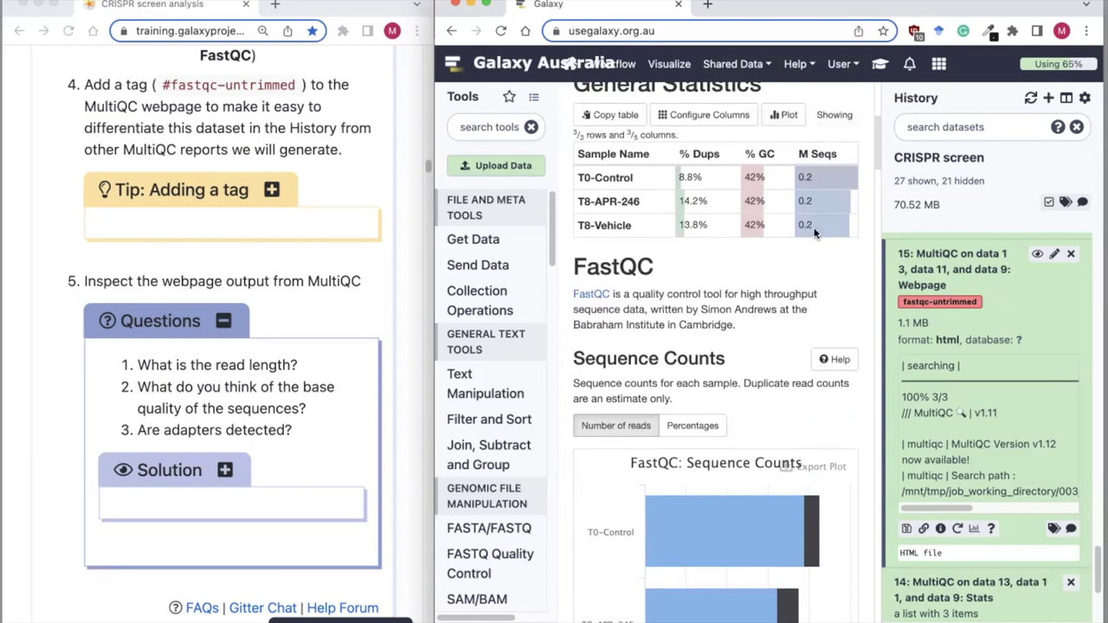
scroll(813, 232, "down", 2)
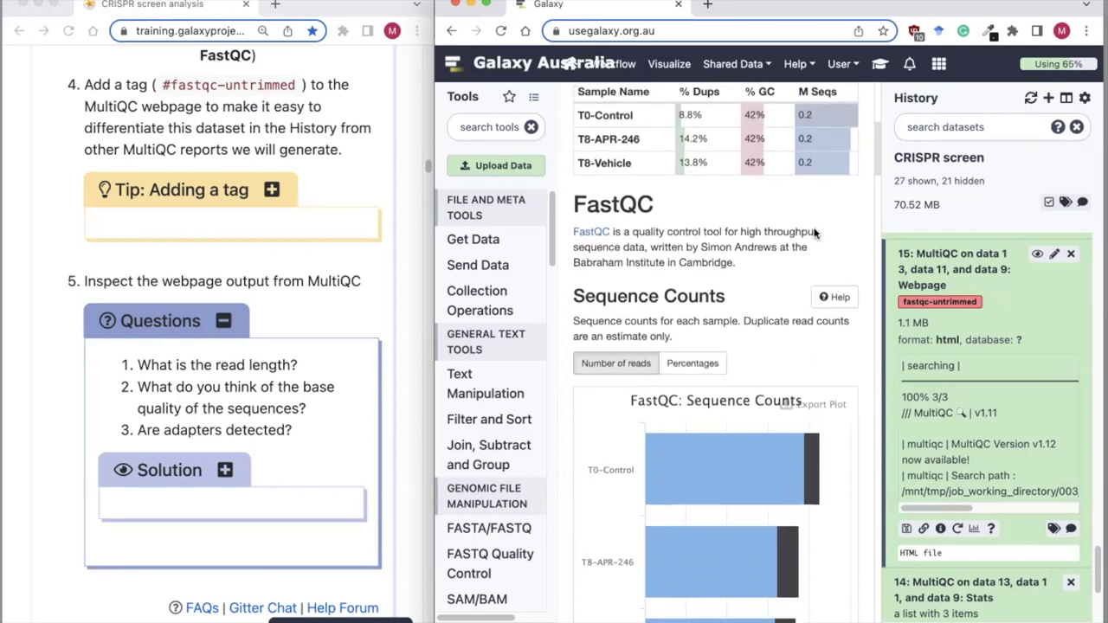
scroll(814, 232, "down", 6)
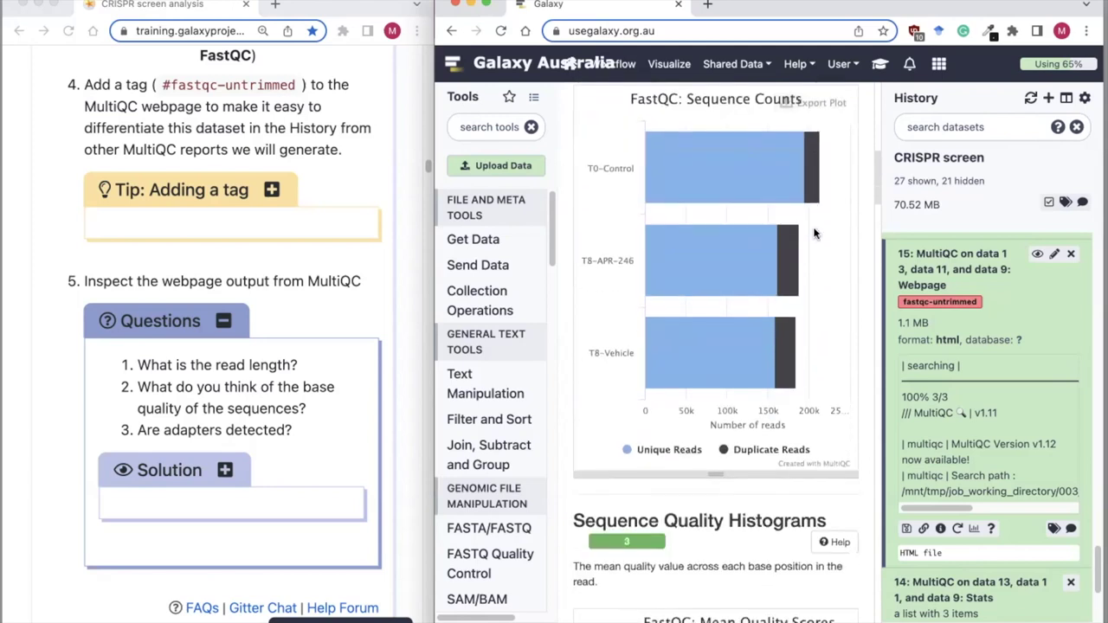
scroll(814, 232, "up", 2)
scroll(814, 232, "up", 1)
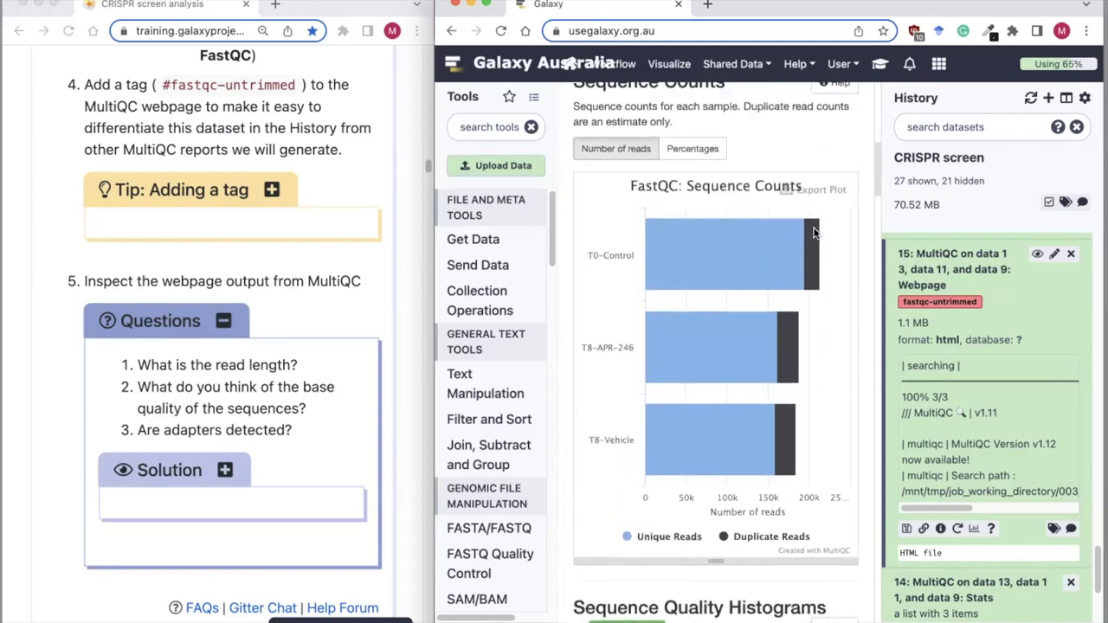
scroll(814, 232, "down", 1)
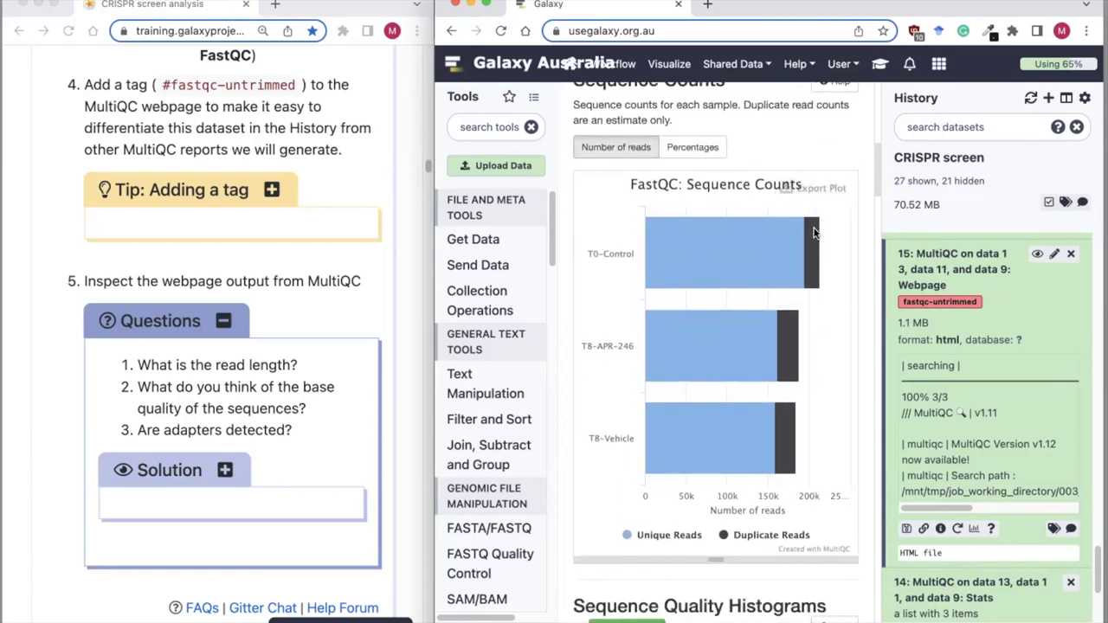
scroll(814, 232, "down", 2)
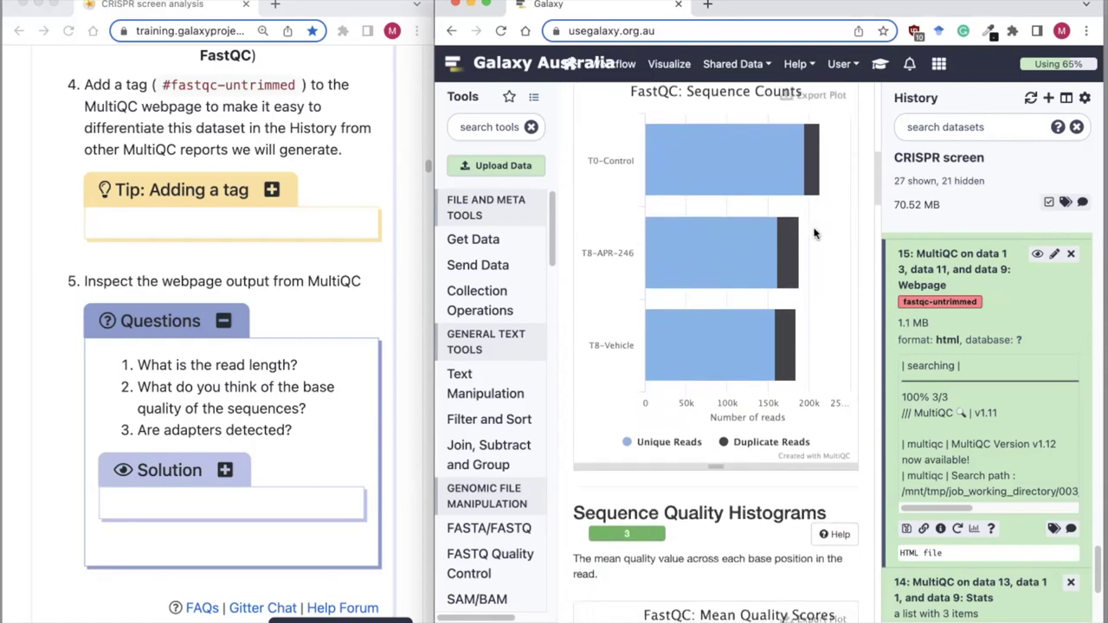
scroll(813, 232, "down", 2)
scroll(814, 232, "down", 5)
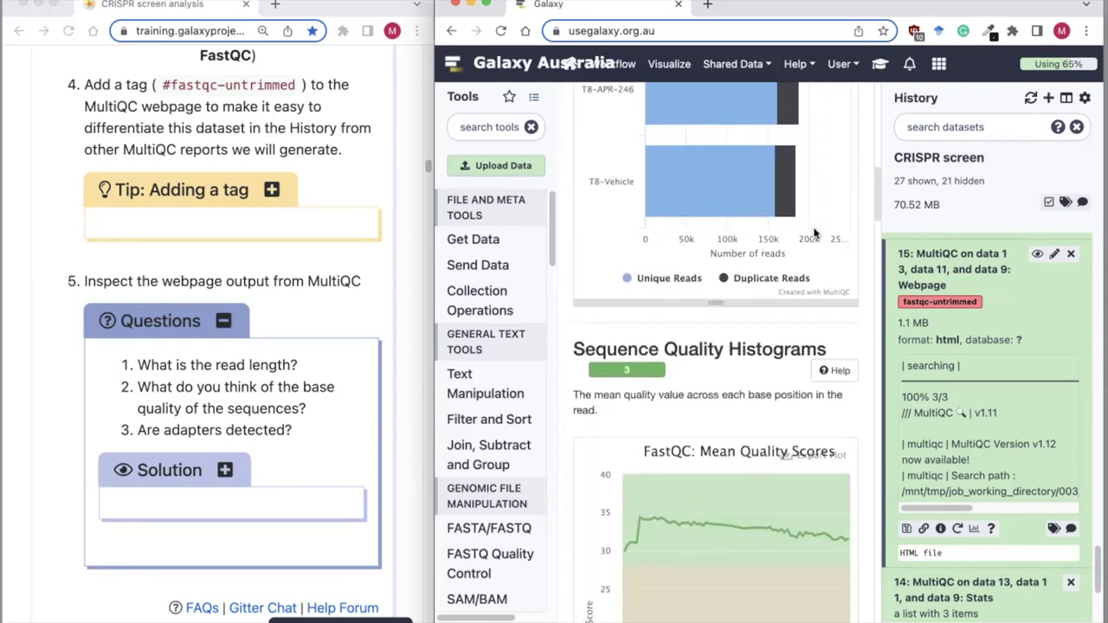
scroll(814, 232, "down", 2)
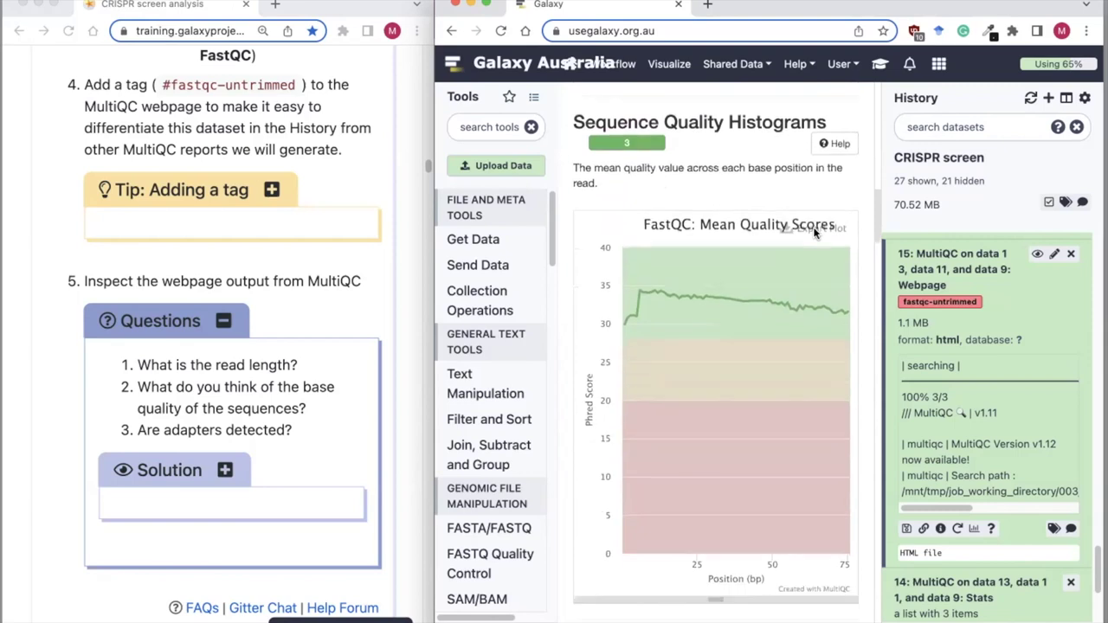
mouse_move(704, 277)
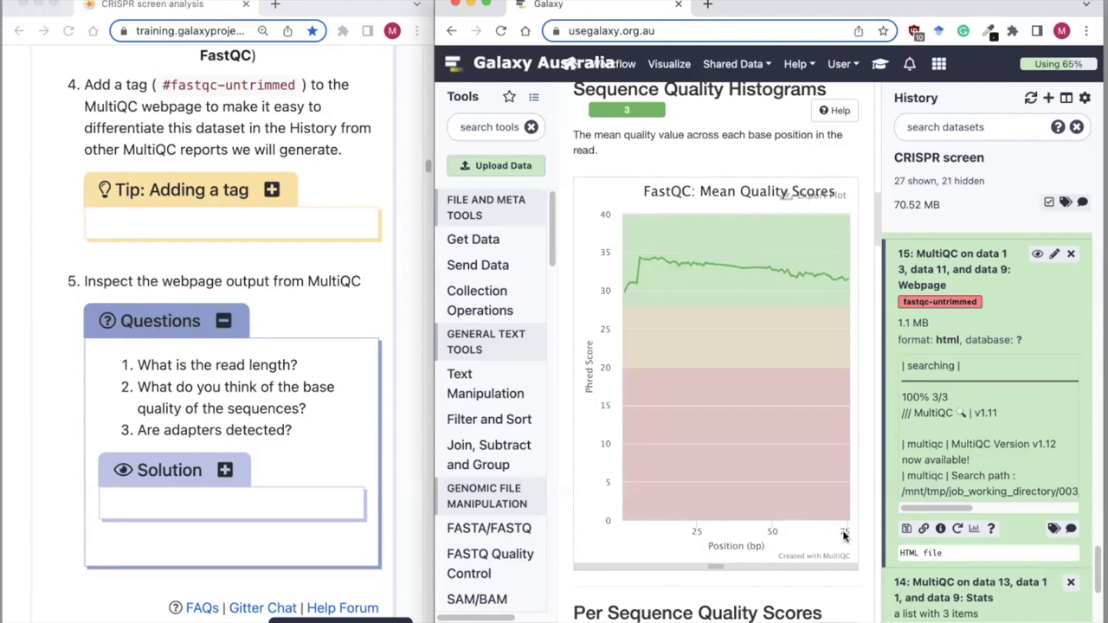
mouse_move(638, 266)
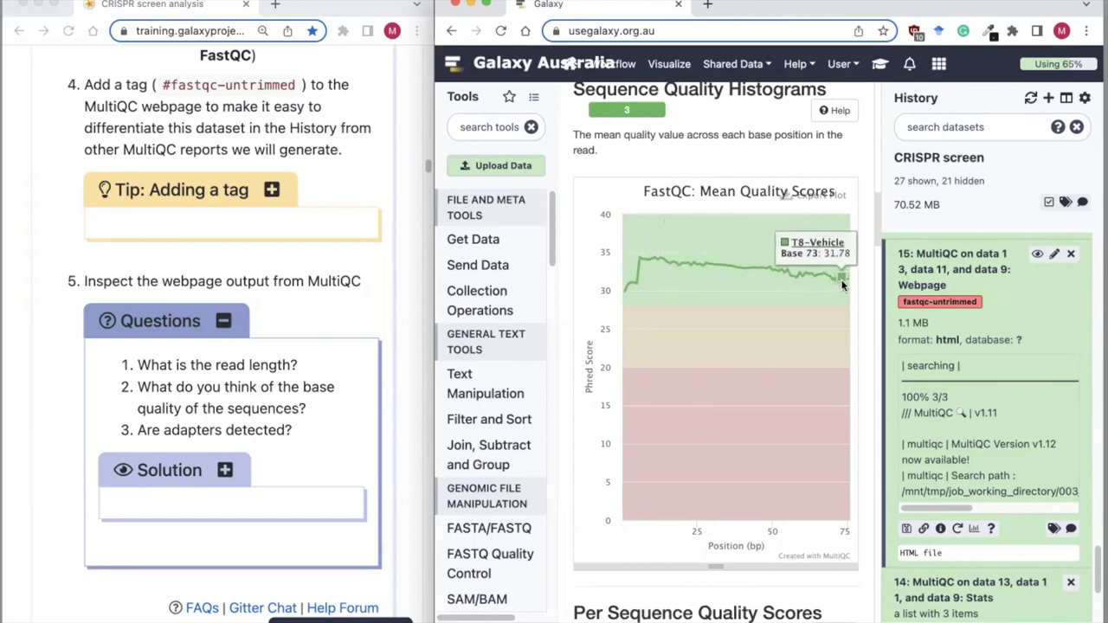
scroll(843, 285, "down", 5)
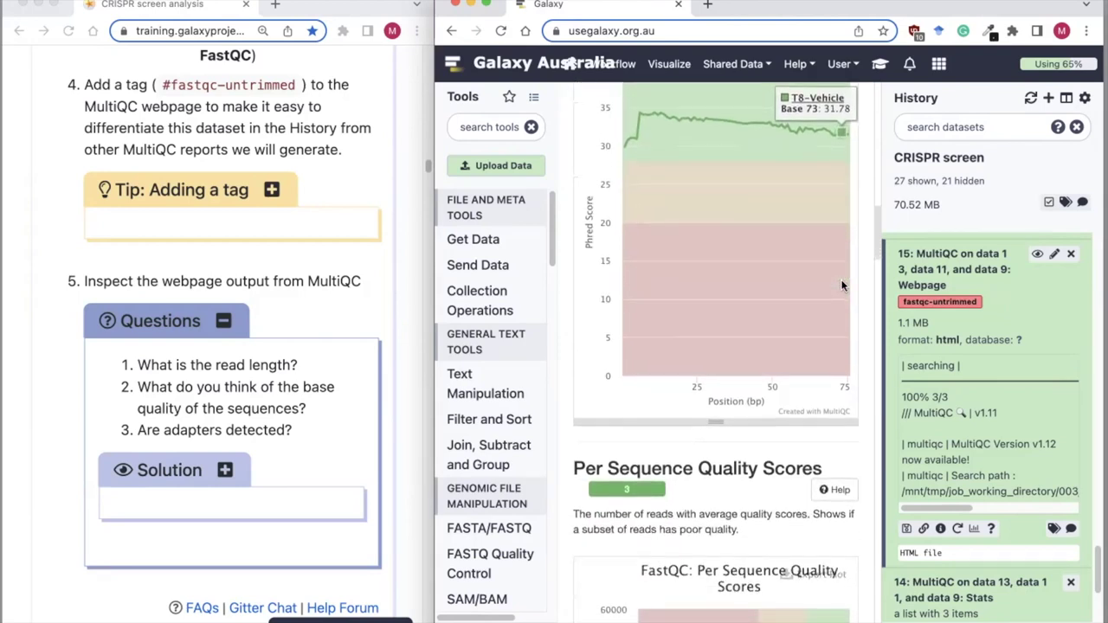
scroll(843, 285, "down", 2)
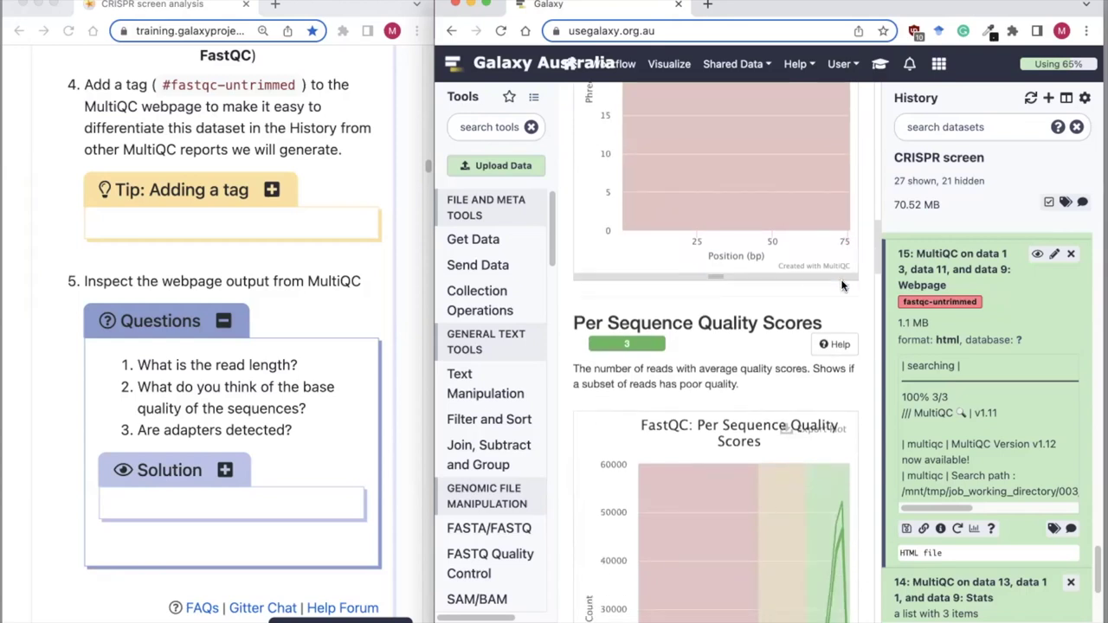
scroll(842, 286, "down", 3)
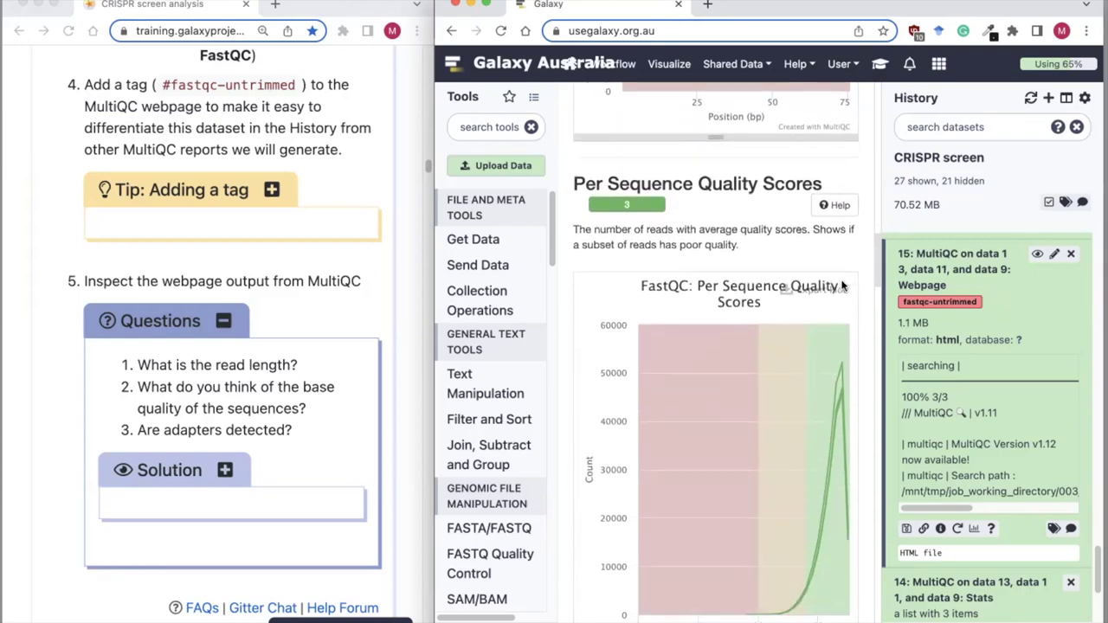